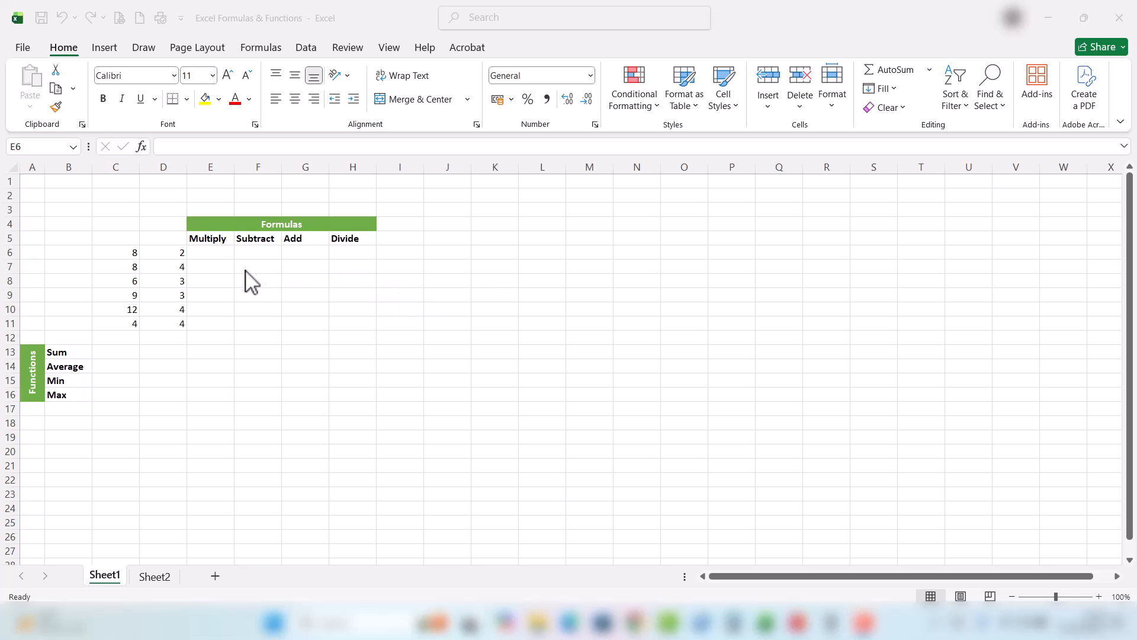
{"action": "left_click", "coordinate": [216, 254]}
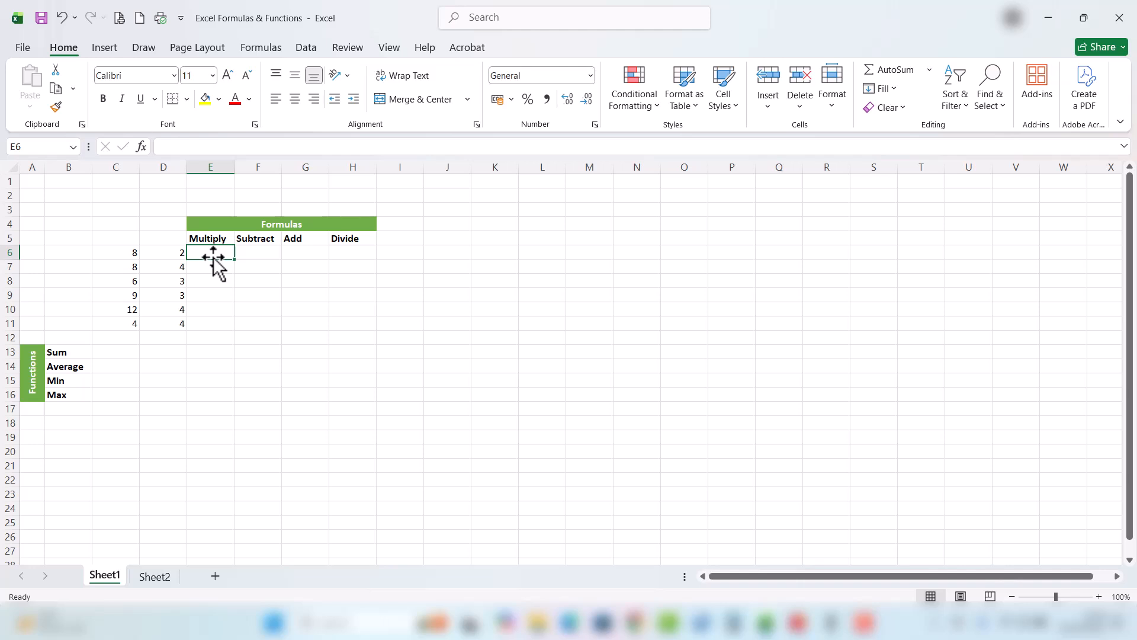
{"action": "type", "text": "1+5"}
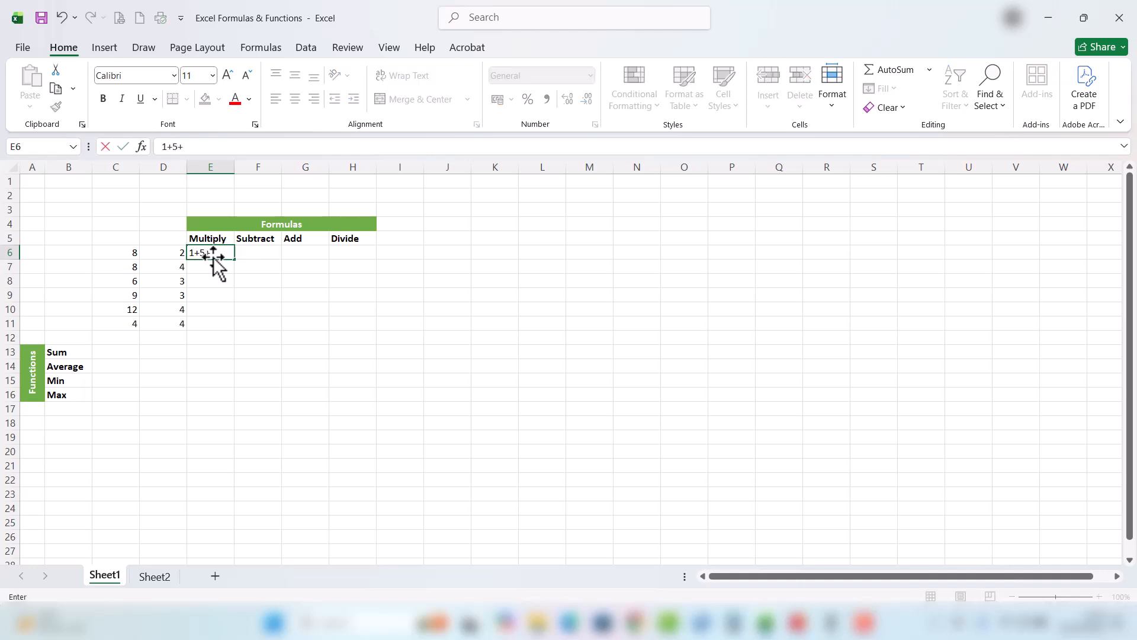
{"action": "type", "text": "+6-3"}
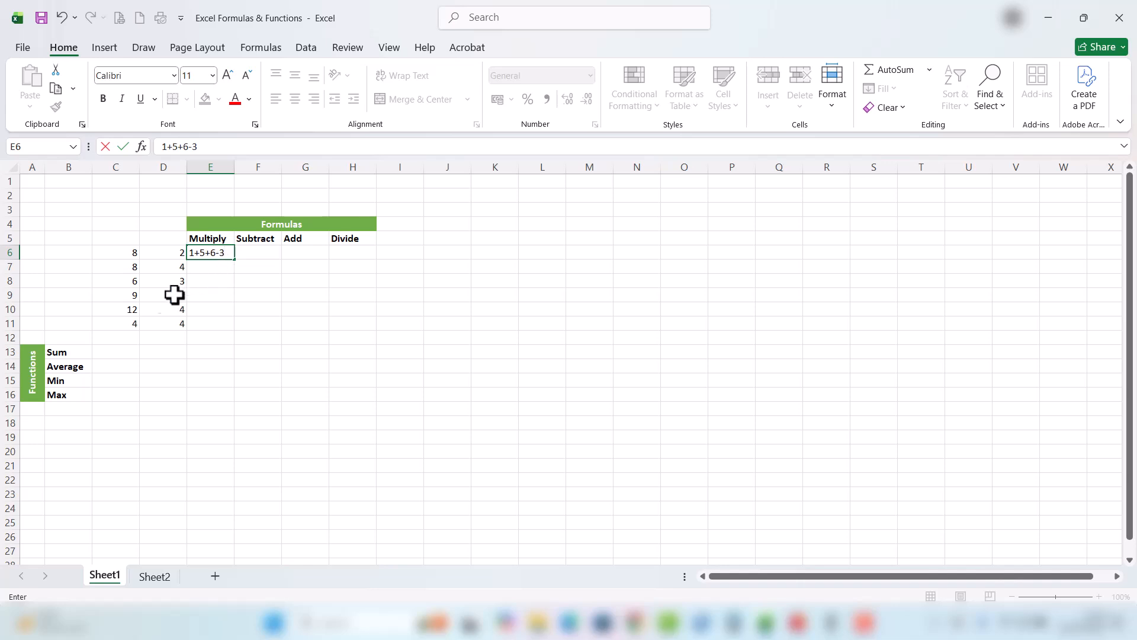
{"action": "key", "text": "Escape"}
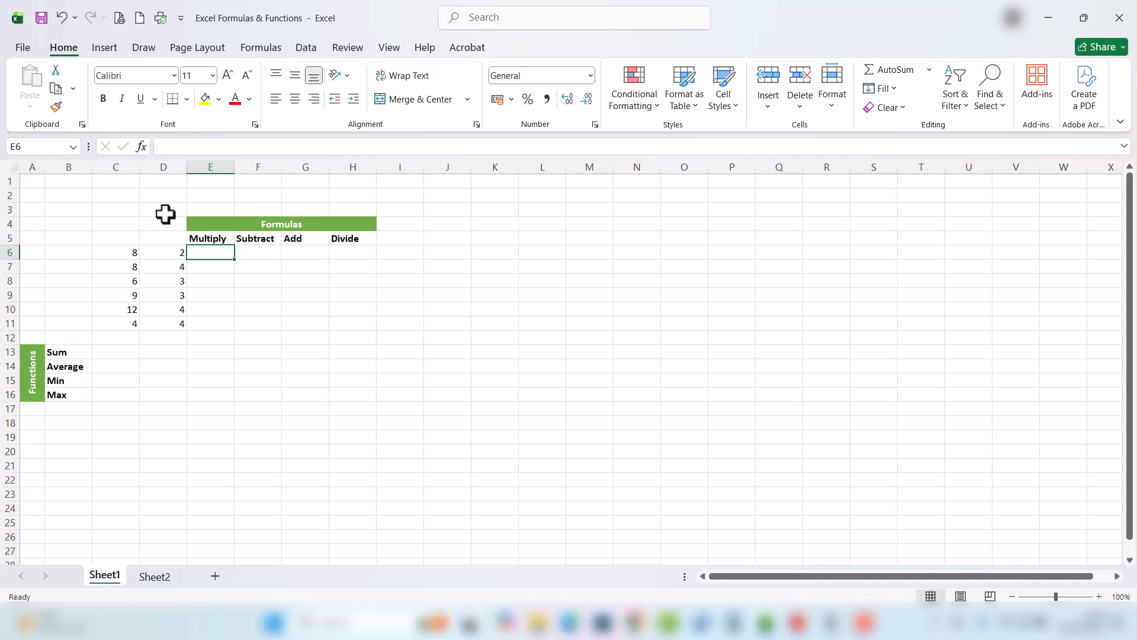
{"action": "left_click", "coordinate": [119, 161]}
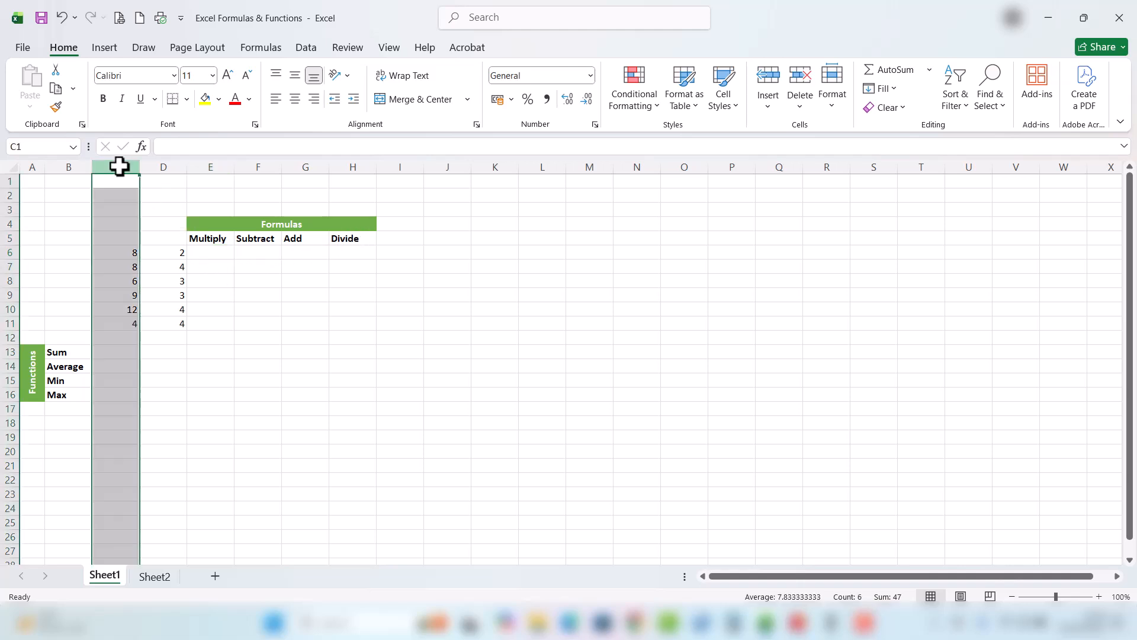
{"action": "left_click", "coordinate": [156, 168]}
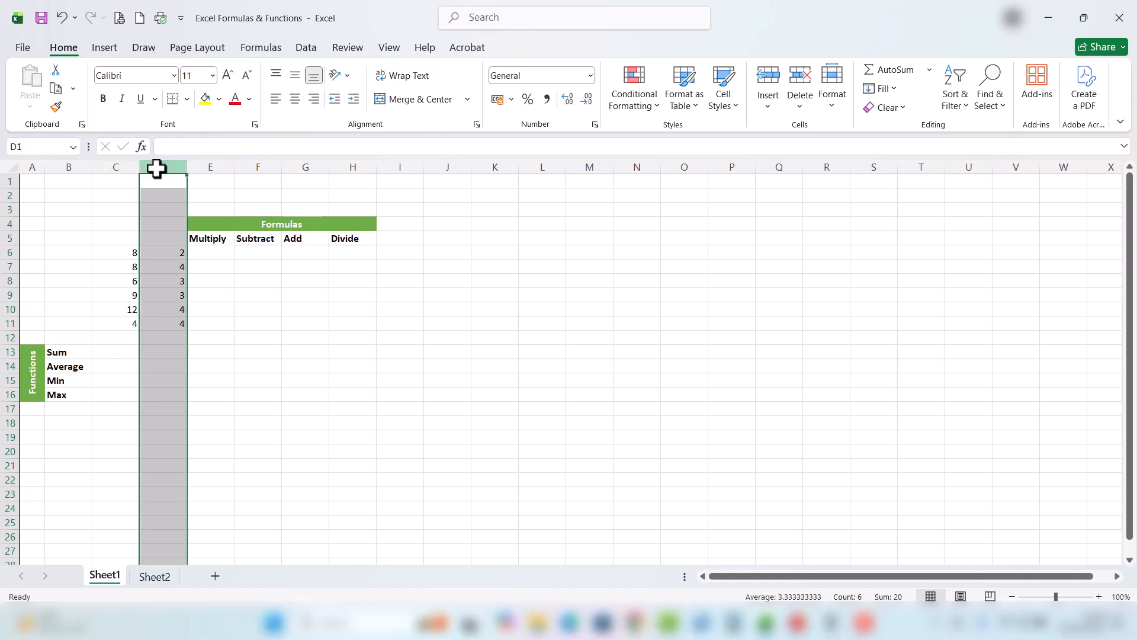
- Enter the fixed-number formula =8*2 in cell E6 under Multiply and review it
{"action": "left_click", "coordinate": [212, 252]}
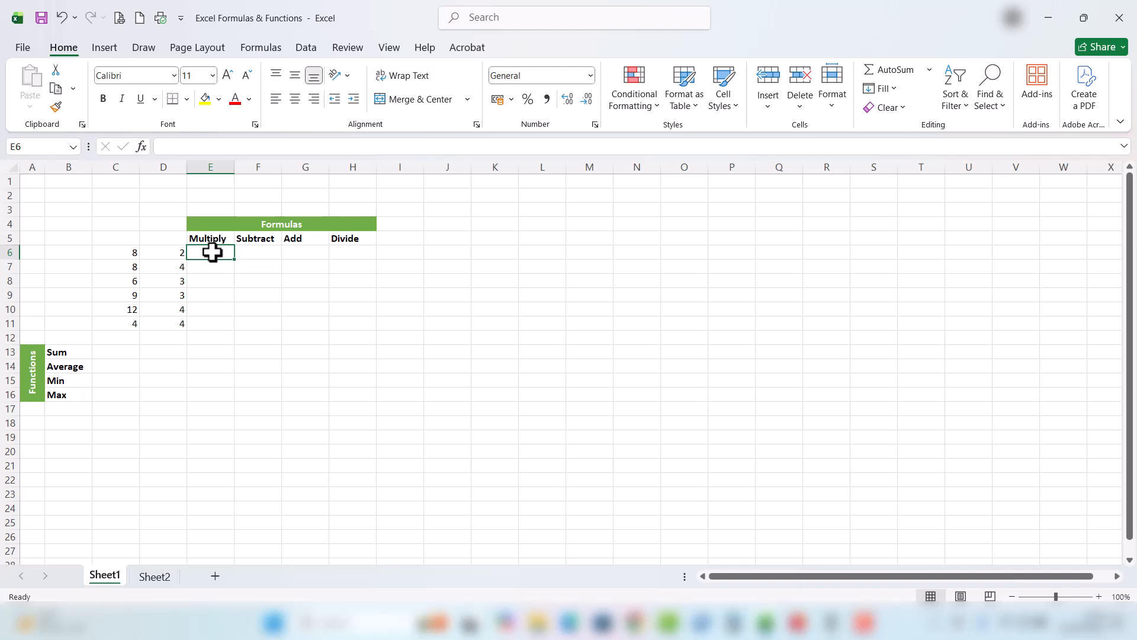
{"action": "type", "text": "="}
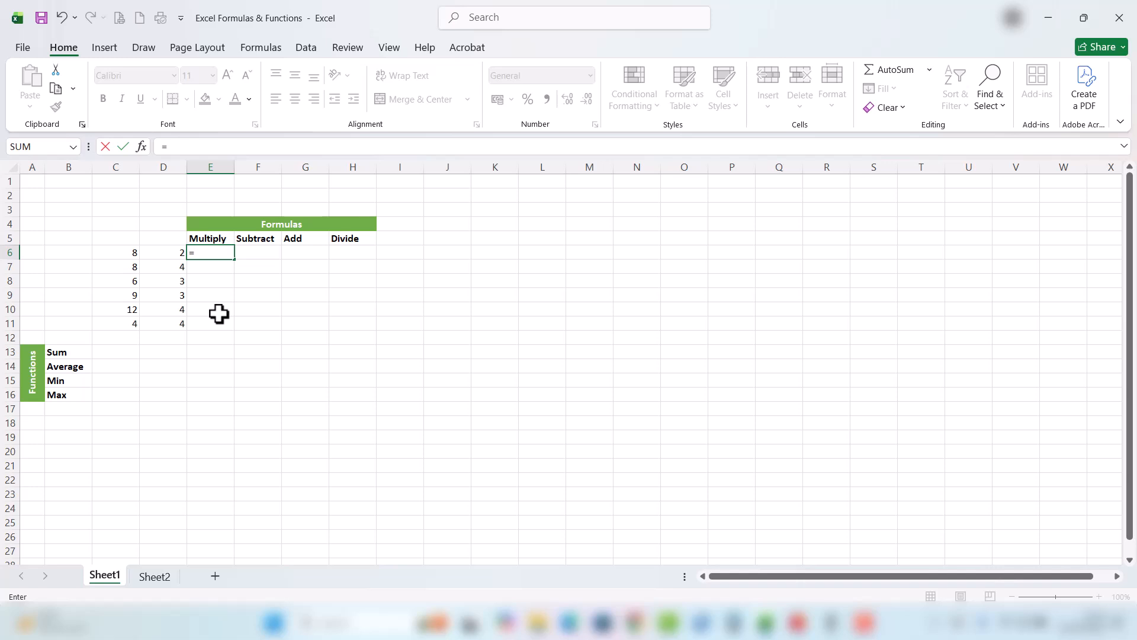
{"action": "type", "text": "8*"}
{"action": "type", "text": "2"}
{"action": "key", "text": "Return"}
{"action": "left_click", "coordinate": [211, 252]}
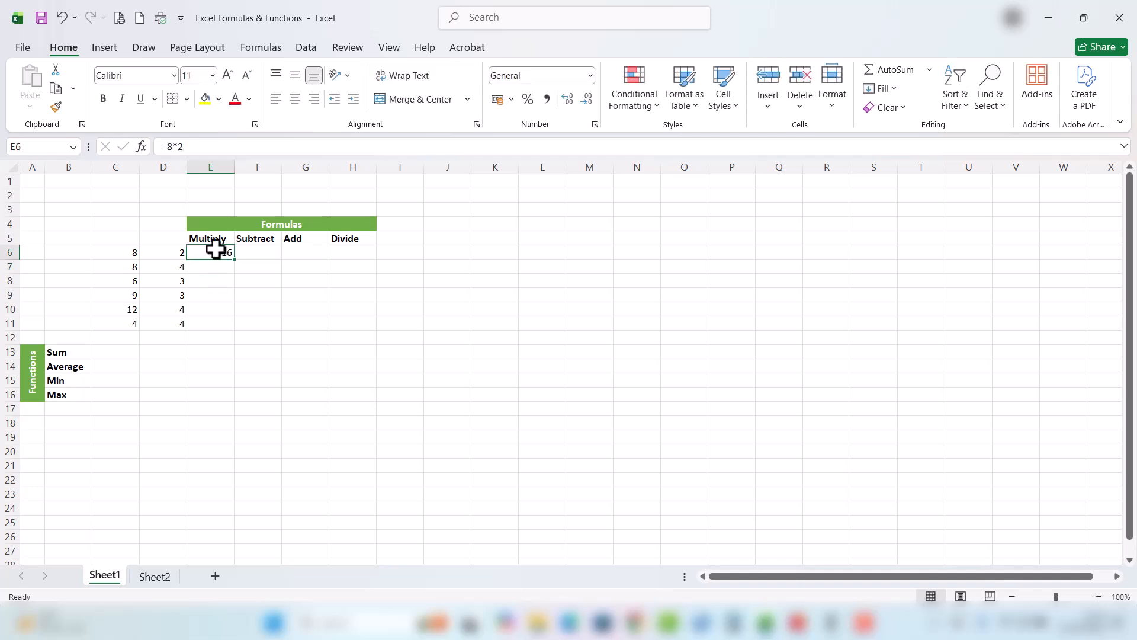
- Enter the fixed-number formula =8*4 in cell E7 and compare it with the formula in E6
{"action": "left_click", "coordinate": [207, 269]}
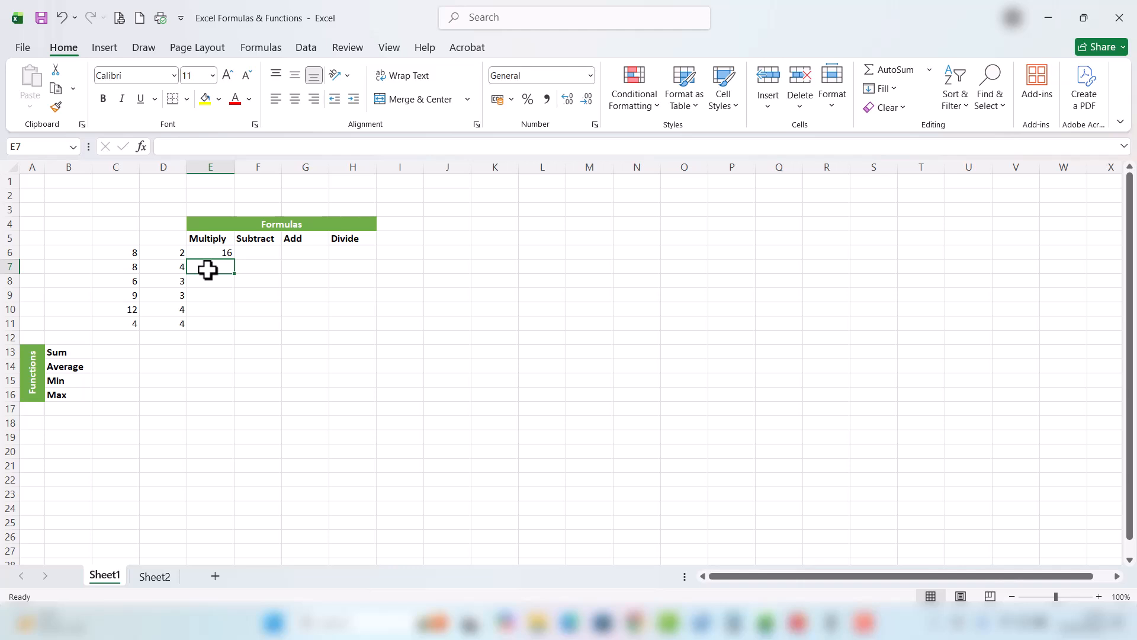
{"action": "type", "text": "=8"}
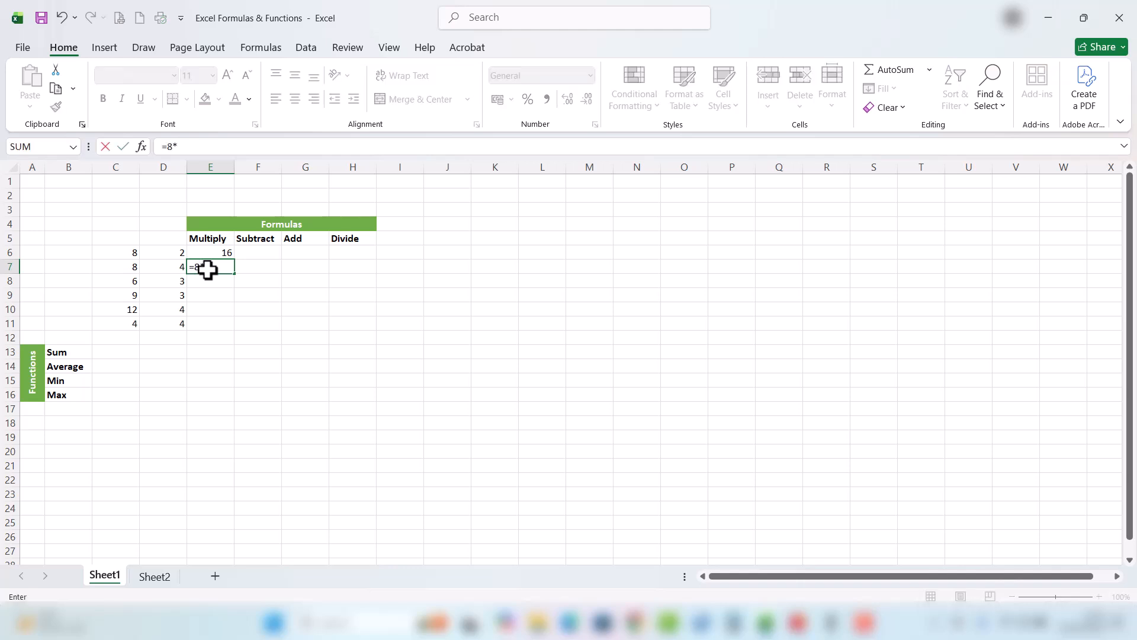
{"action": "type", "text": "*4"}
{"action": "key", "text": "Return"}
{"action": "key", "text": "Up"}
{"action": "key", "text": "Up"}
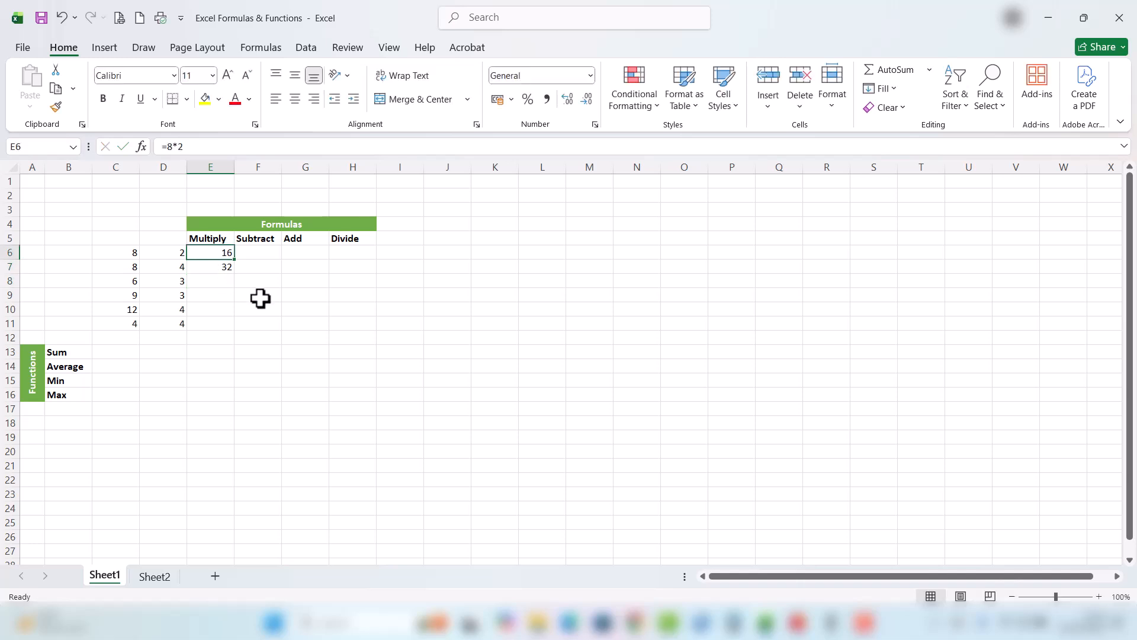
{"action": "left_click", "coordinate": [221, 269]}
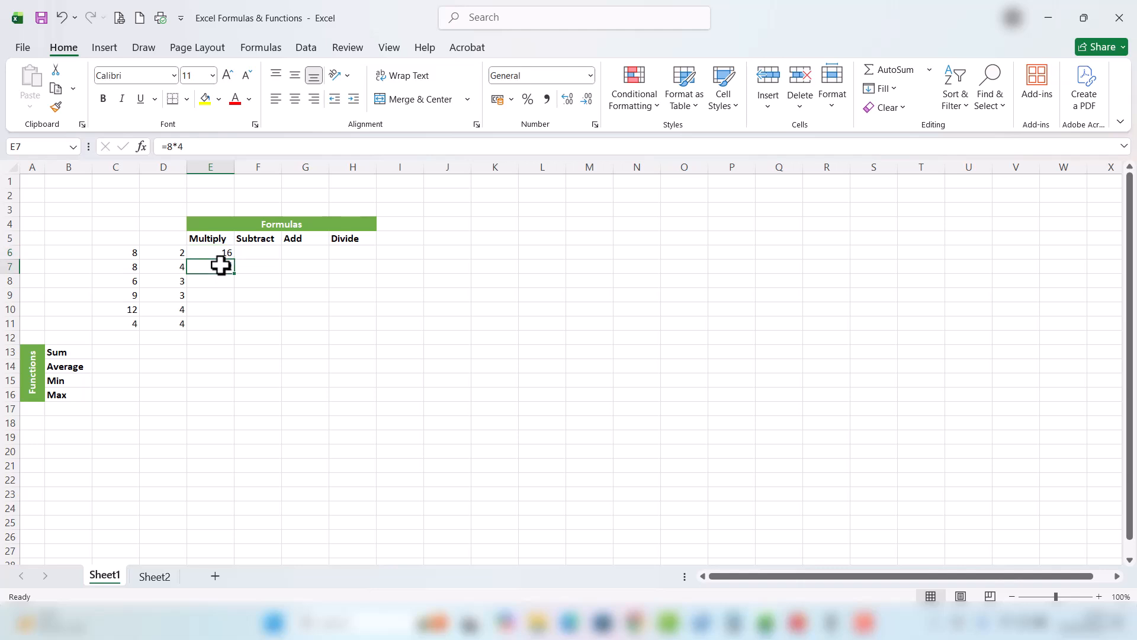
{"action": "left_click", "coordinate": [220, 252]}
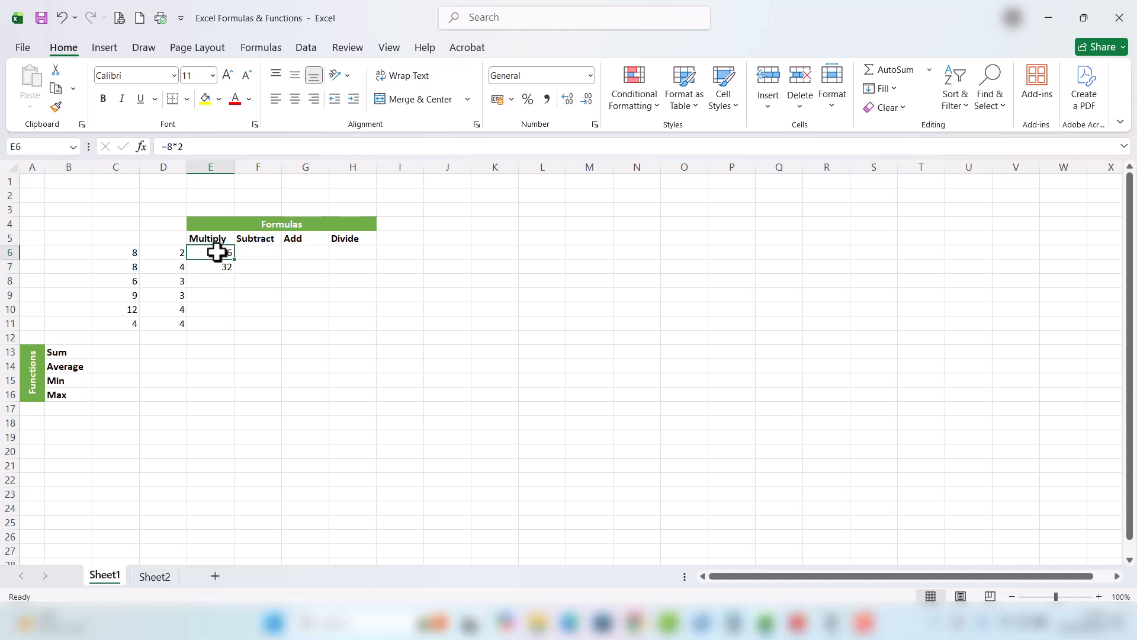
- Set cell C6 to 4 to test the fixed-number formula in E6, and restore C6 to 8
{"action": "left_click", "coordinate": [125, 254]}
{"action": "type", "text": "4"}
{"action": "key", "text": "Return"}
{"action": "left_click", "coordinate": [225, 252]}
{"action": "left_click", "coordinate": [128, 254]}
{"action": "left_click", "coordinate": [171, 253]}
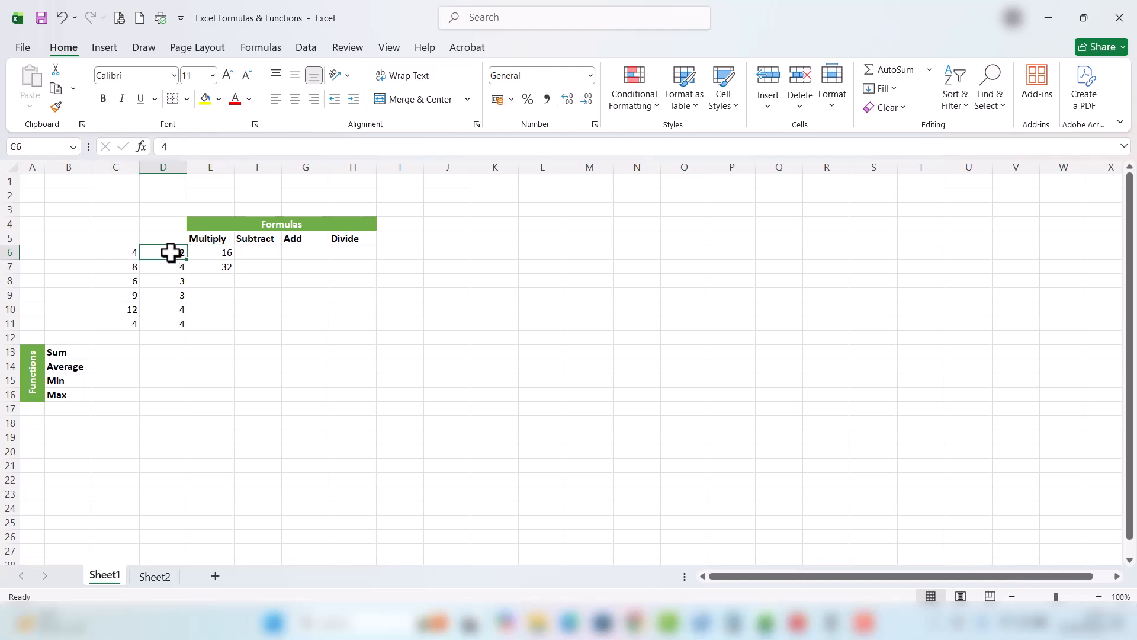
{"action": "left_click", "coordinate": [225, 255]}
{"action": "left_click", "coordinate": [117, 256]}
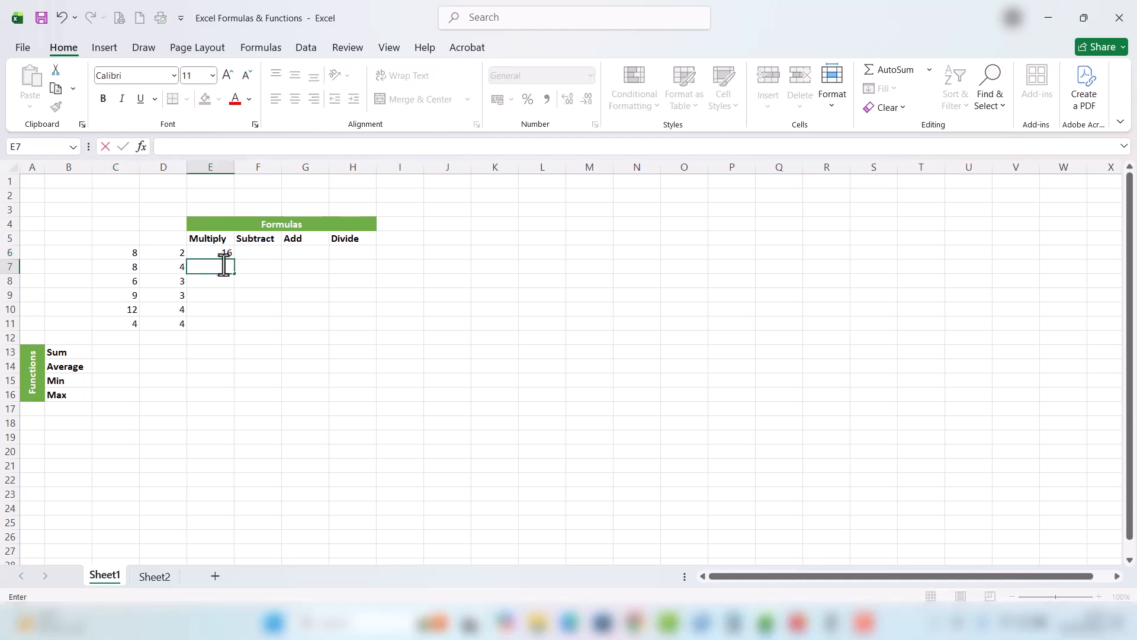
- Replace the fixed-number formula in cell E6 with the cell-reference formula =C6*D6 and review it
{"action": "left_click", "coordinate": [221, 254]}
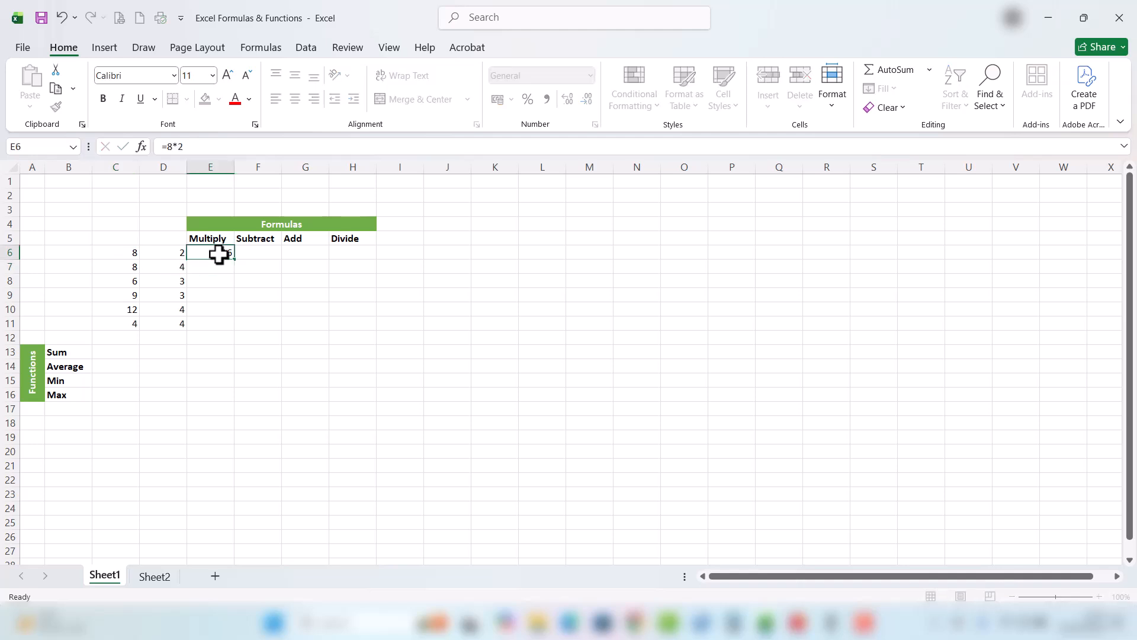
{"action": "key", "text": "Delete"}
{"action": "type", "text": "="}
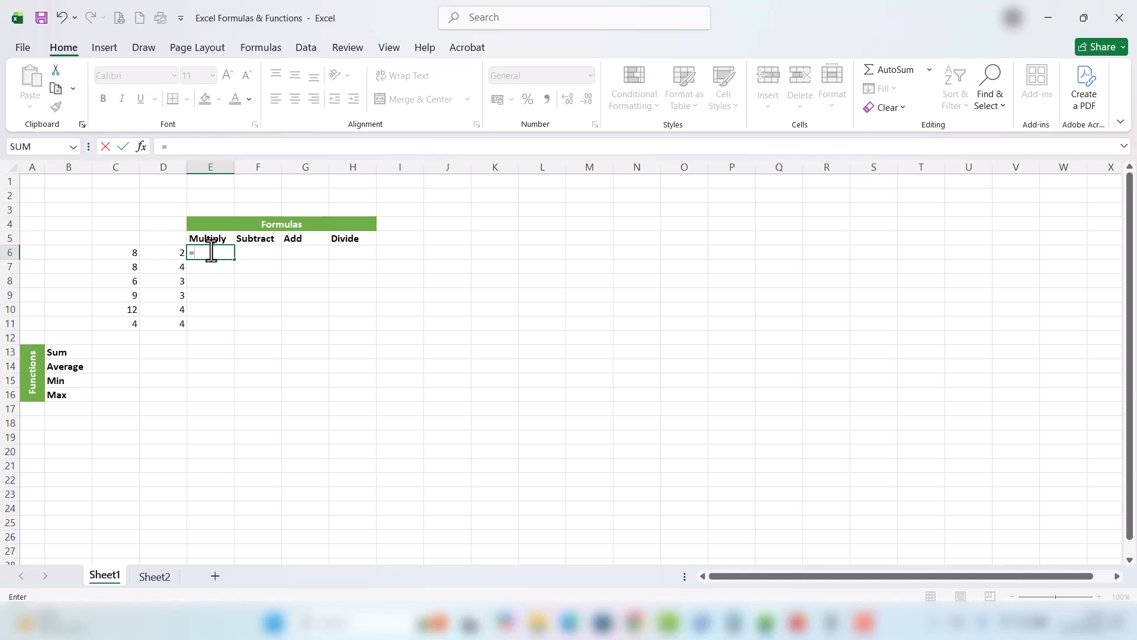
{"action": "type", "text": "c6"}
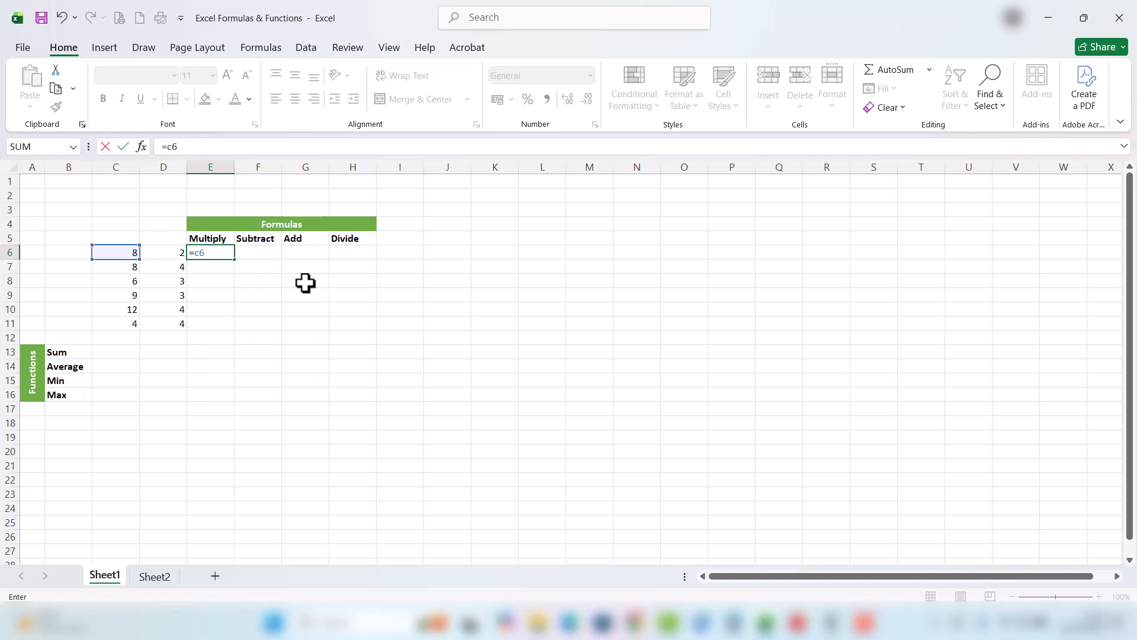
{"action": "type", "text": "*"}
{"action": "type", "text": "d6"}
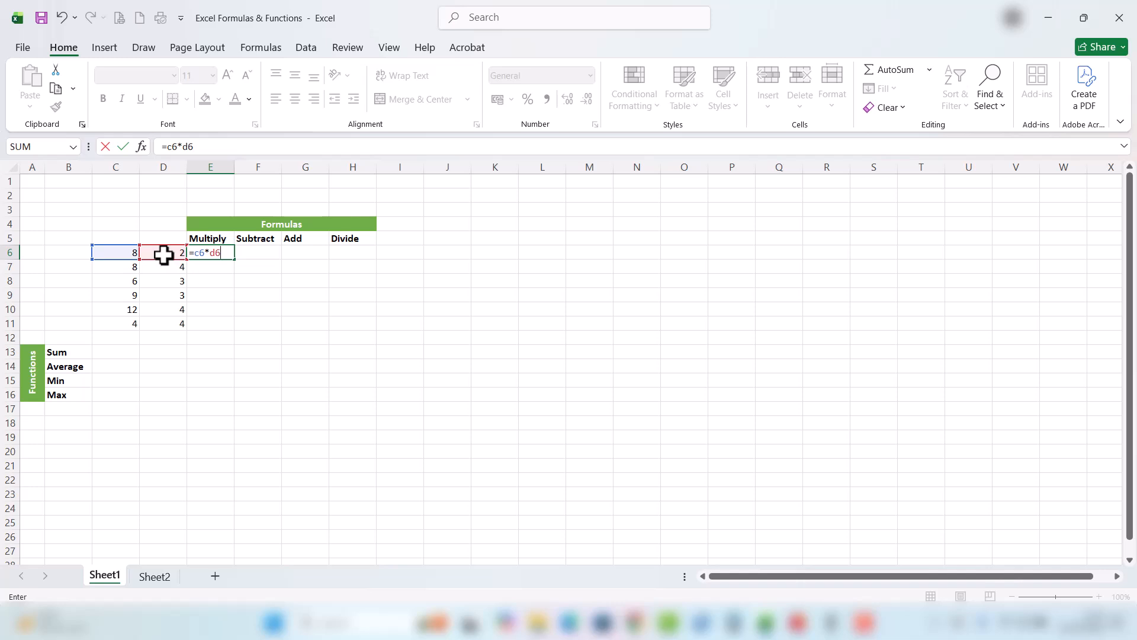
{"action": "key", "text": "Return"}
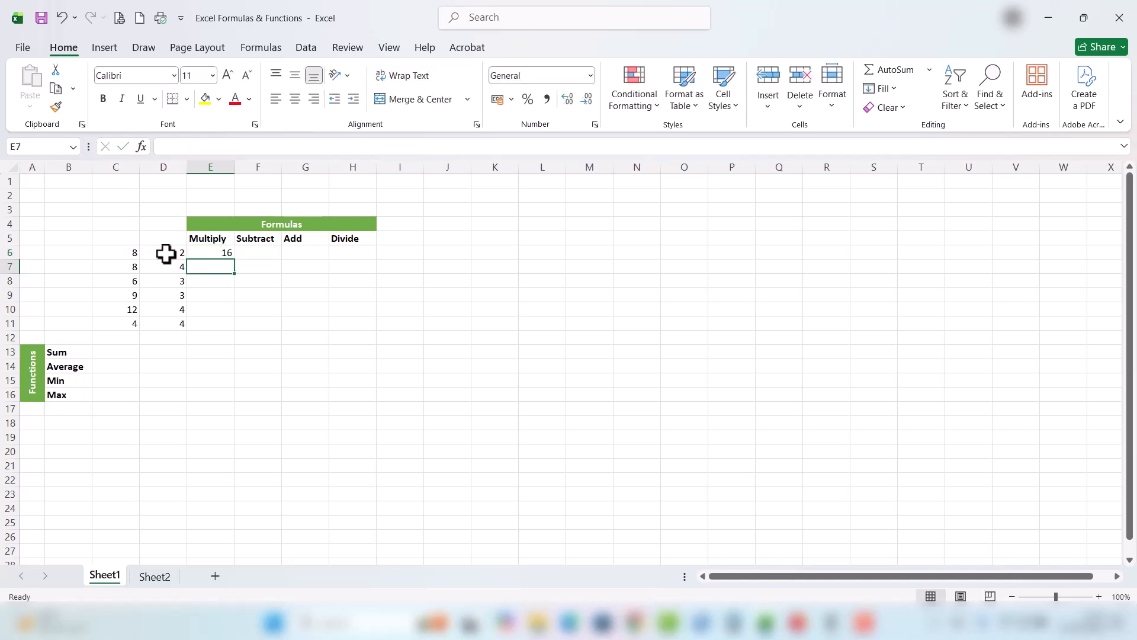
{"action": "left_click", "coordinate": [217, 251]}
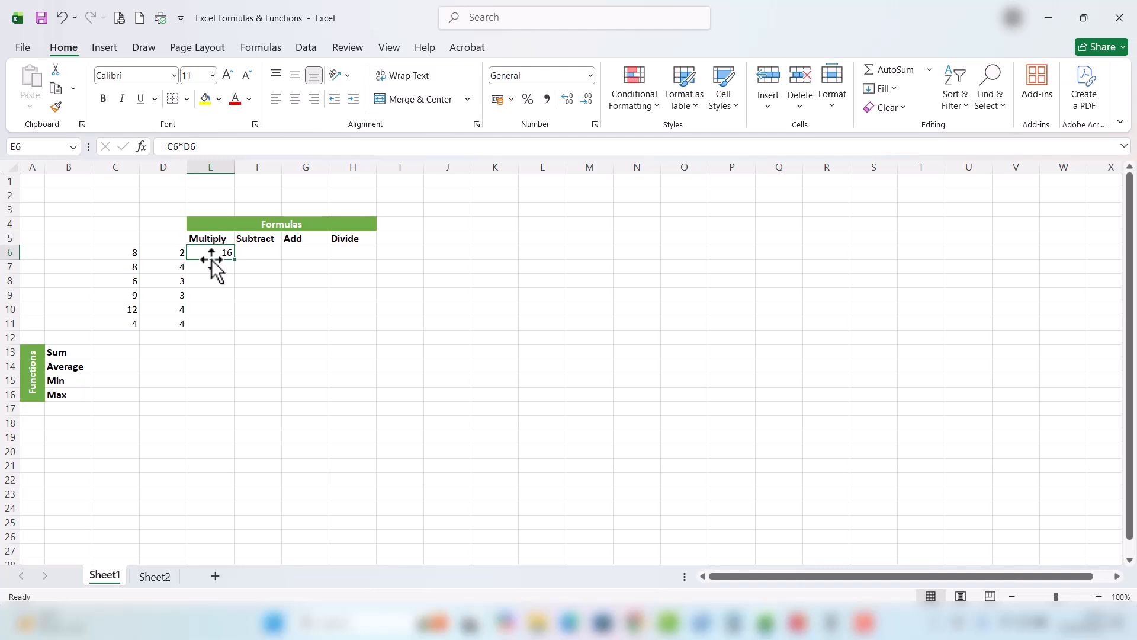
- Set cell C6 to 4, check how the cell-reference formula in E6 responds, and set C6 back to 8
{"action": "left_click", "coordinate": [123, 256]}
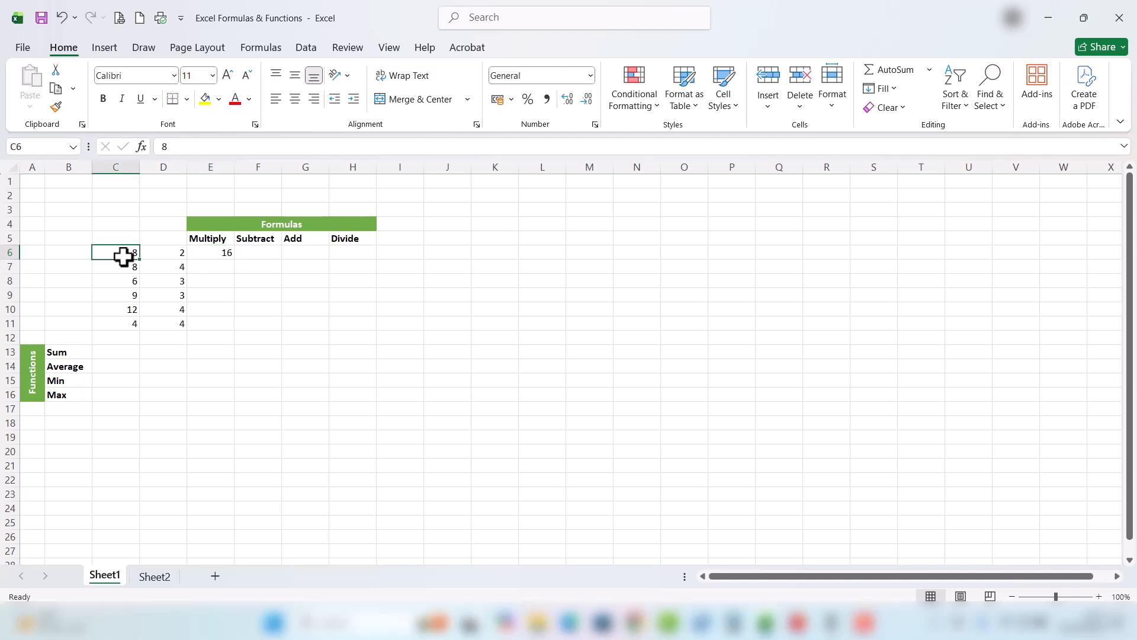
{"action": "type", "text": "4"}
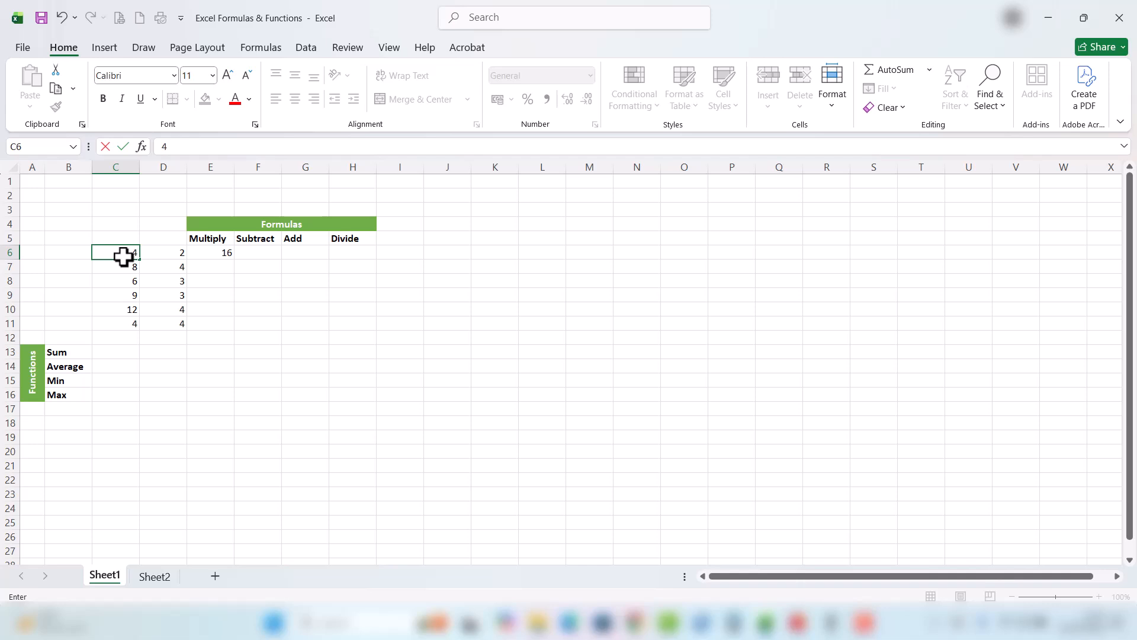
{"action": "key", "text": "Return"}
{"action": "left_click", "coordinate": [204, 255]}
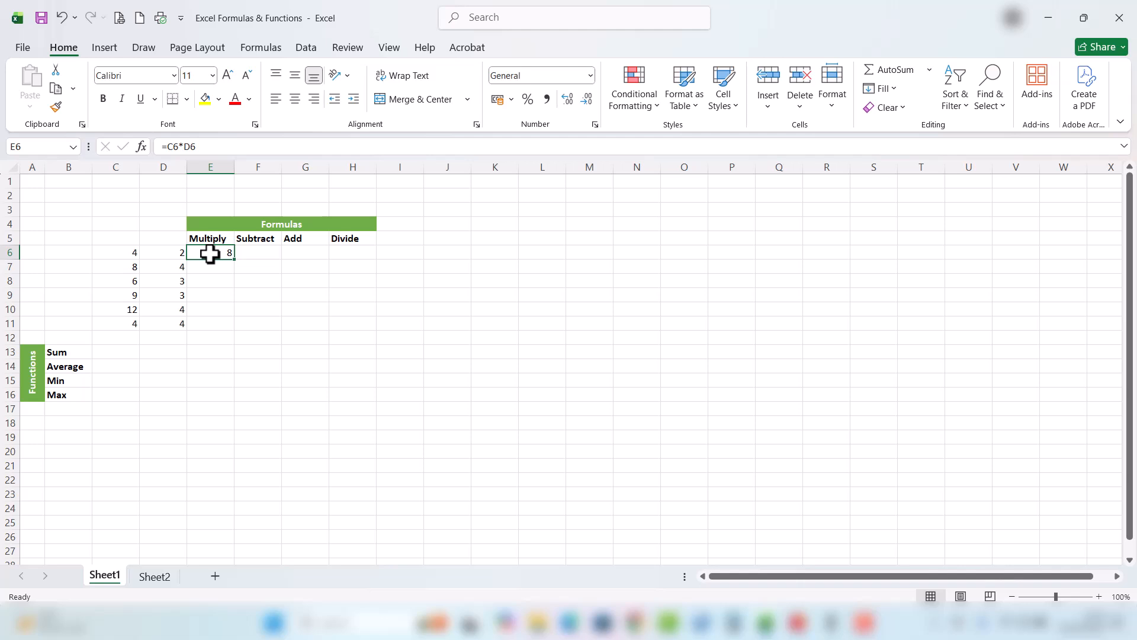
{"action": "left_click", "coordinate": [122, 255]}
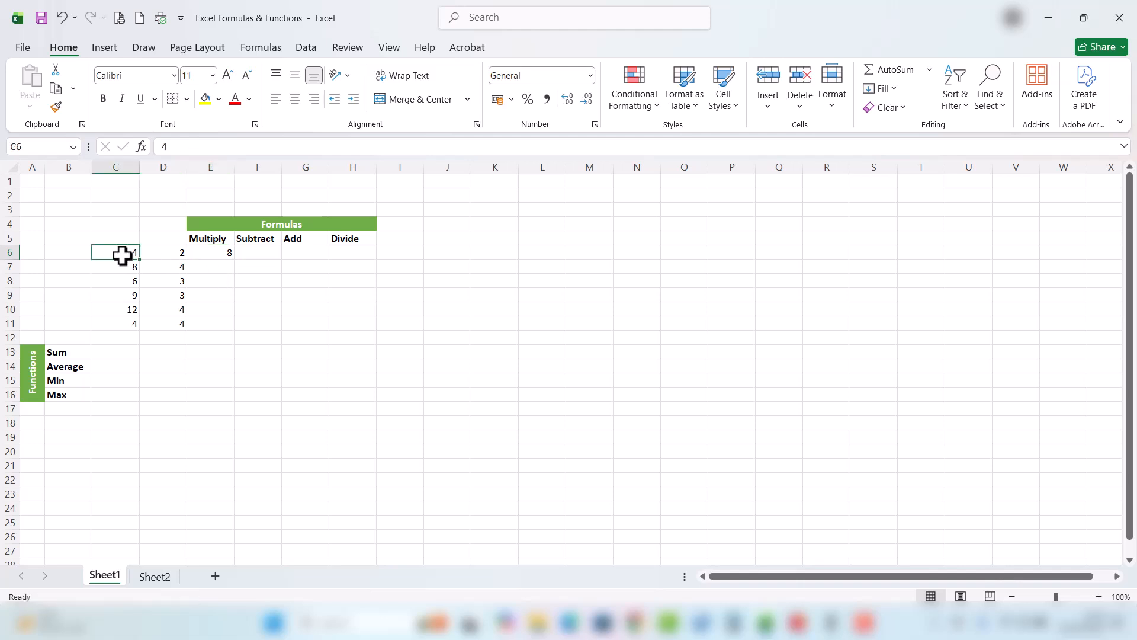
{"action": "type", "text": "8"}
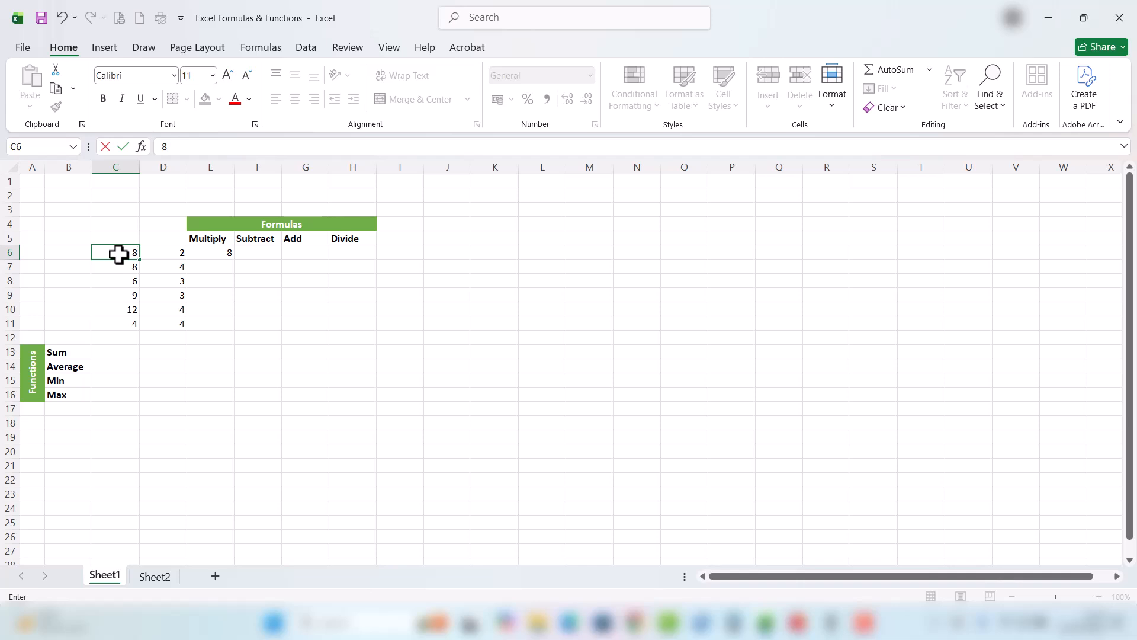
{"action": "key", "text": "Return"}
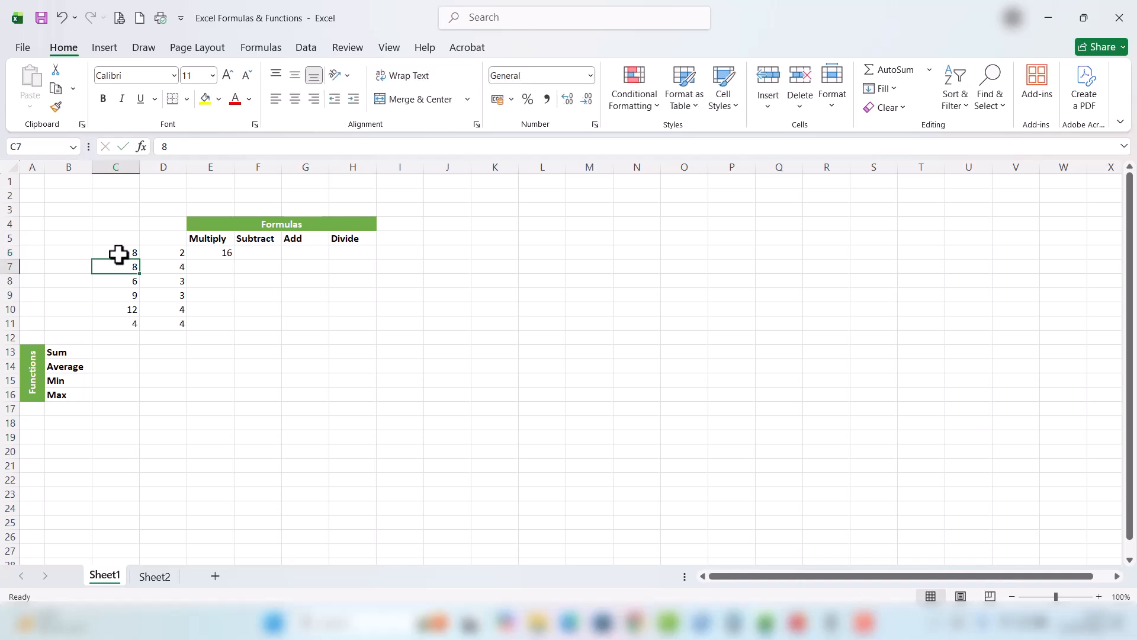
- Rebuild the Multiply formula in cell E6 as =C6*D6, picking C6 and D6 in the sheet as references
{"action": "left_click", "coordinate": [226, 253]}
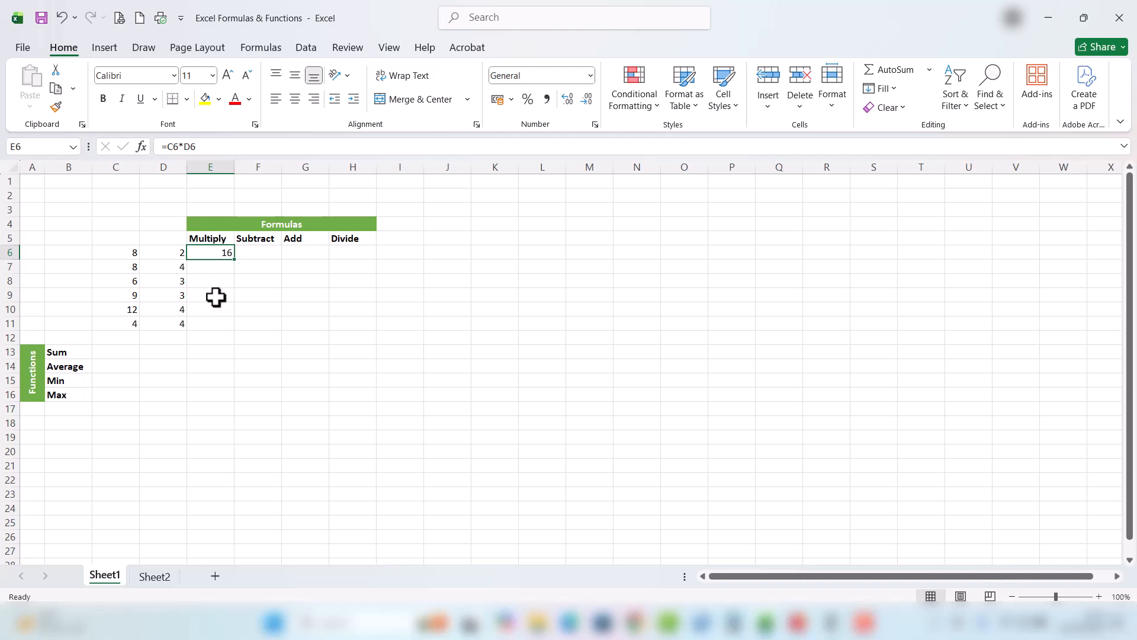
{"action": "type", "text": "="}
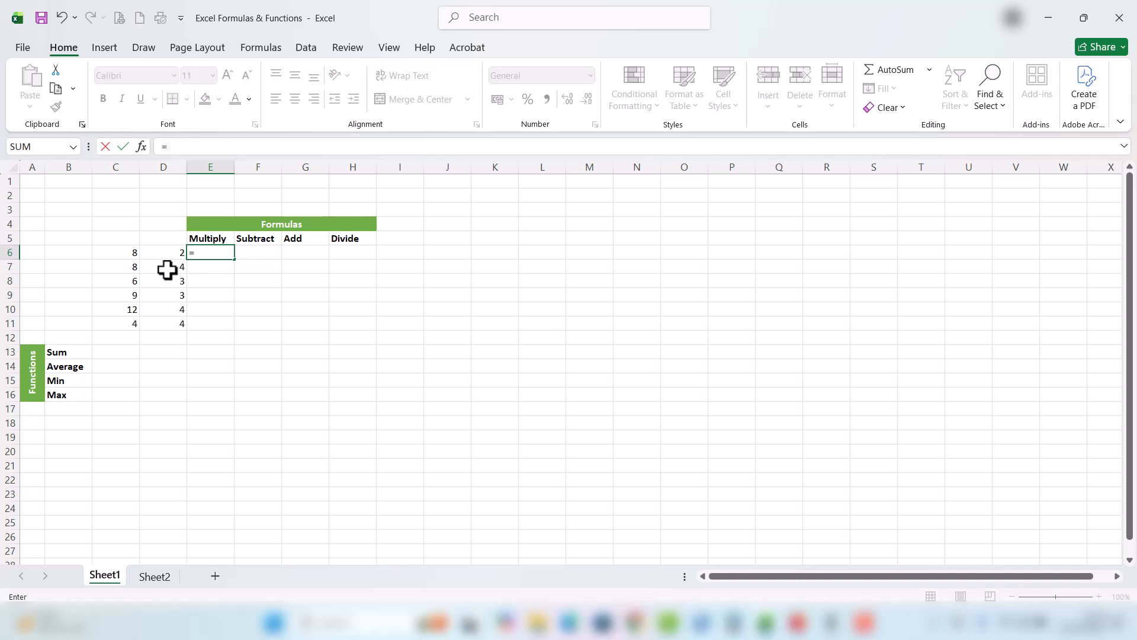
{"action": "left_click", "coordinate": [129, 253]}
{"action": "type", "text": "*"}
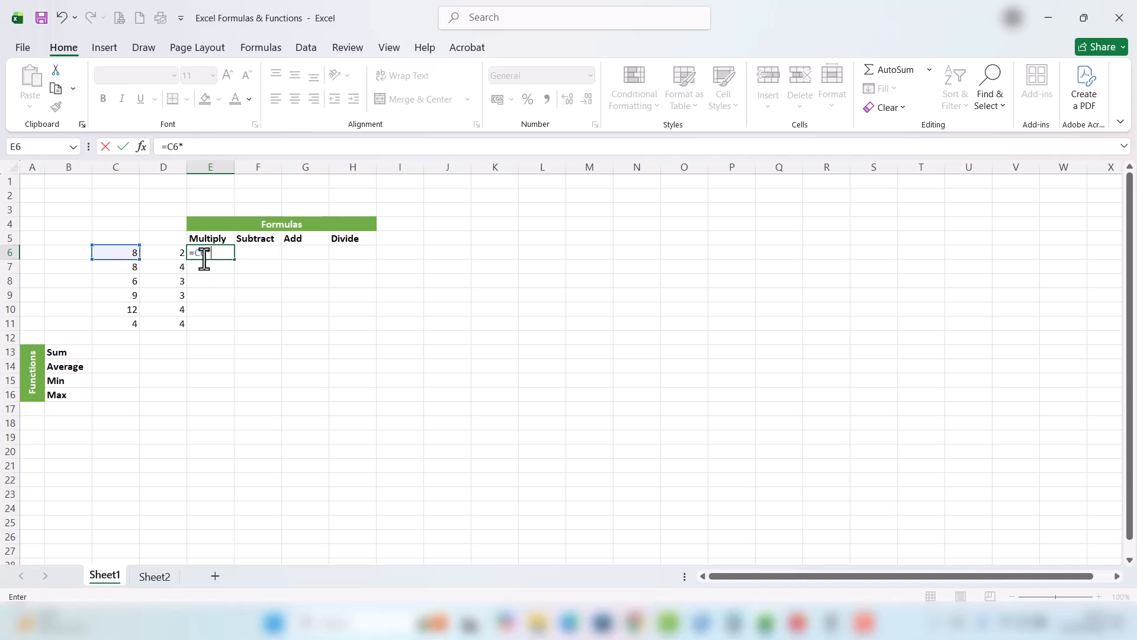
{"action": "left_click", "coordinate": [167, 256]}
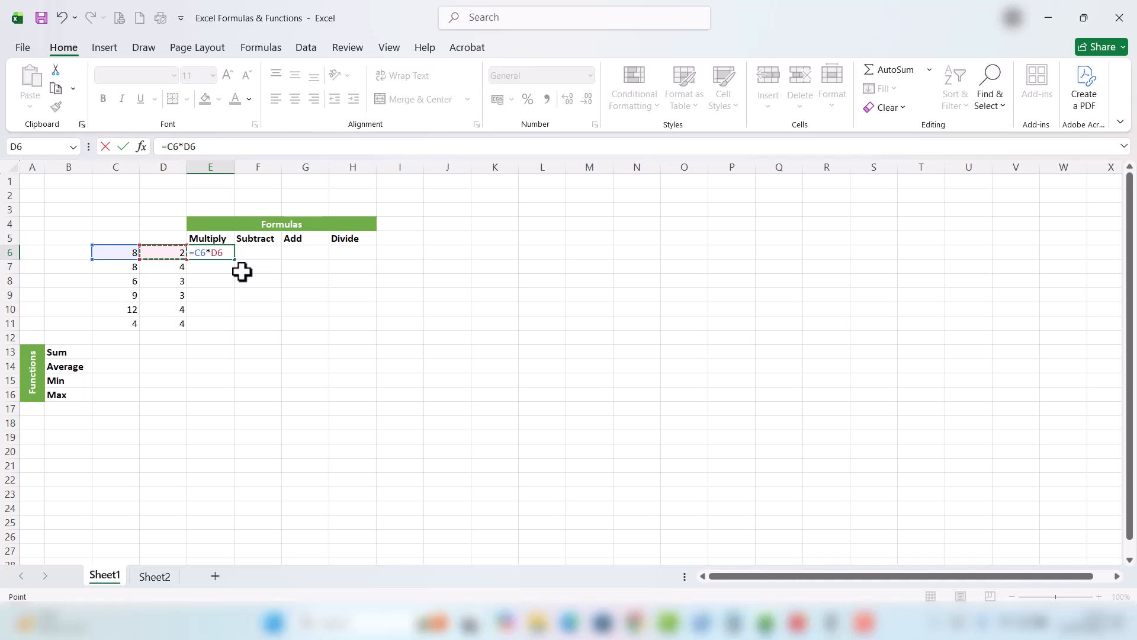
{"action": "key", "text": "Return"}
{"action": "left_click", "coordinate": [212, 253]}
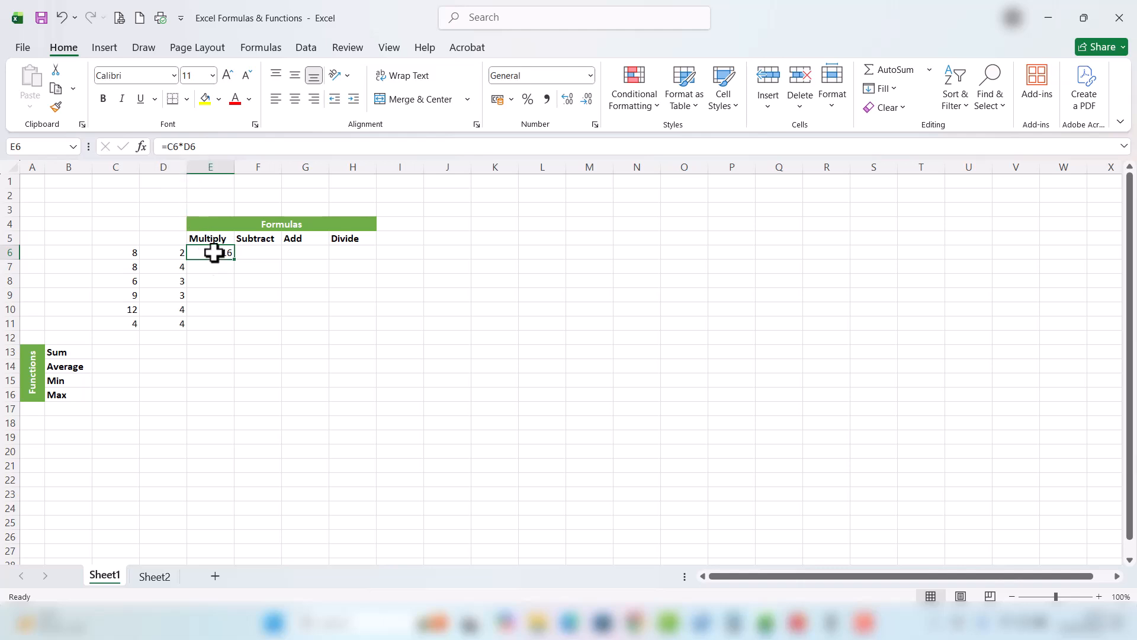
- Enter the Subtract formula =C6-D6 in cell F6, picking C6 and D6 in the sheet as references
{"action": "left_click", "coordinate": [245, 251]}
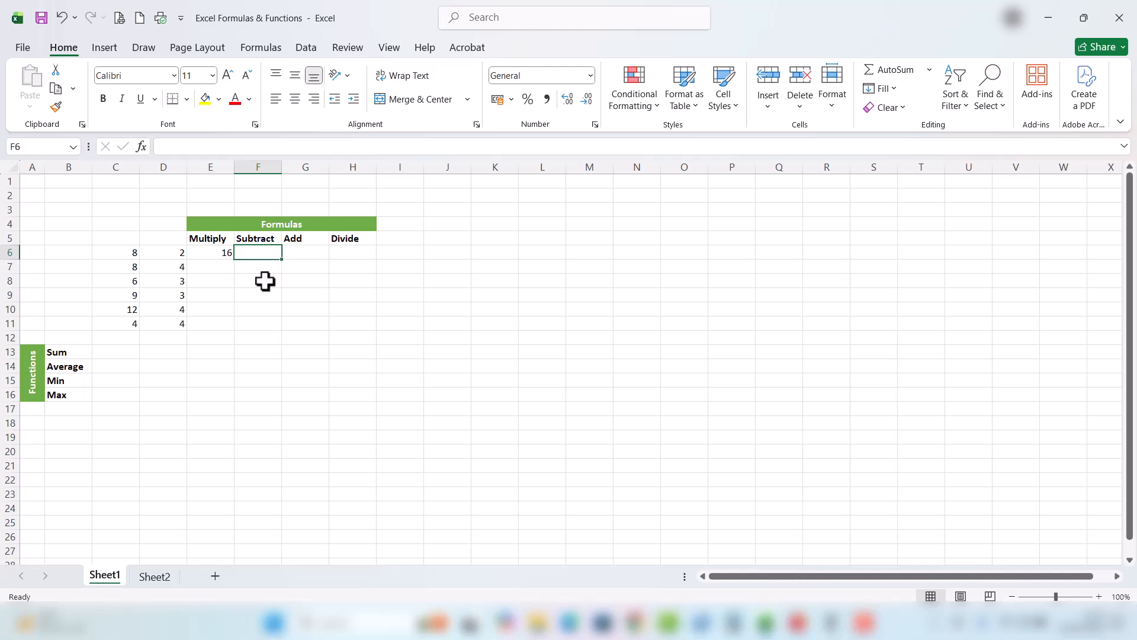
{"action": "type", "text": "="}
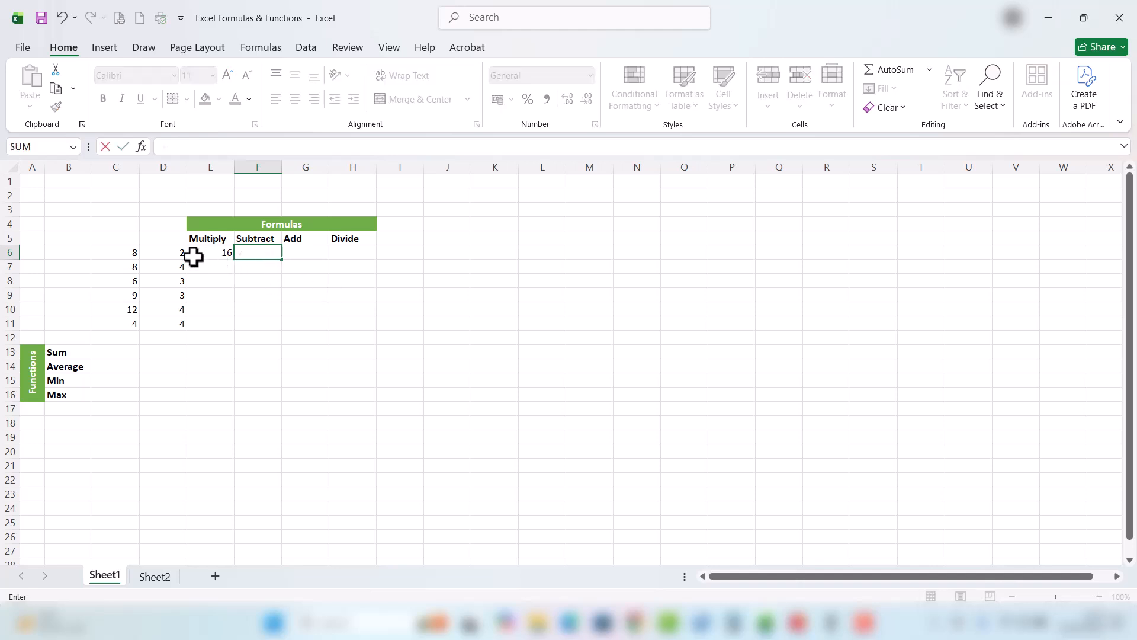
{"action": "left_click", "coordinate": [126, 253]}
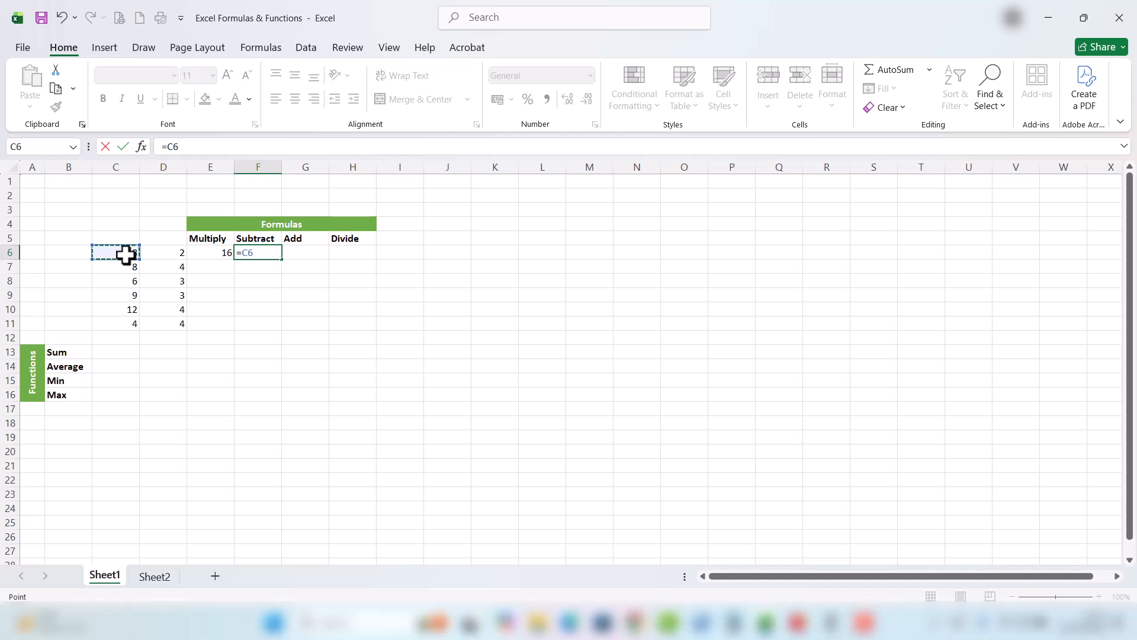
{"action": "type", "text": "-"}
{"action": "left_click", "coordinate": [168, 251]}
{"action": "key", "text": "Return"}
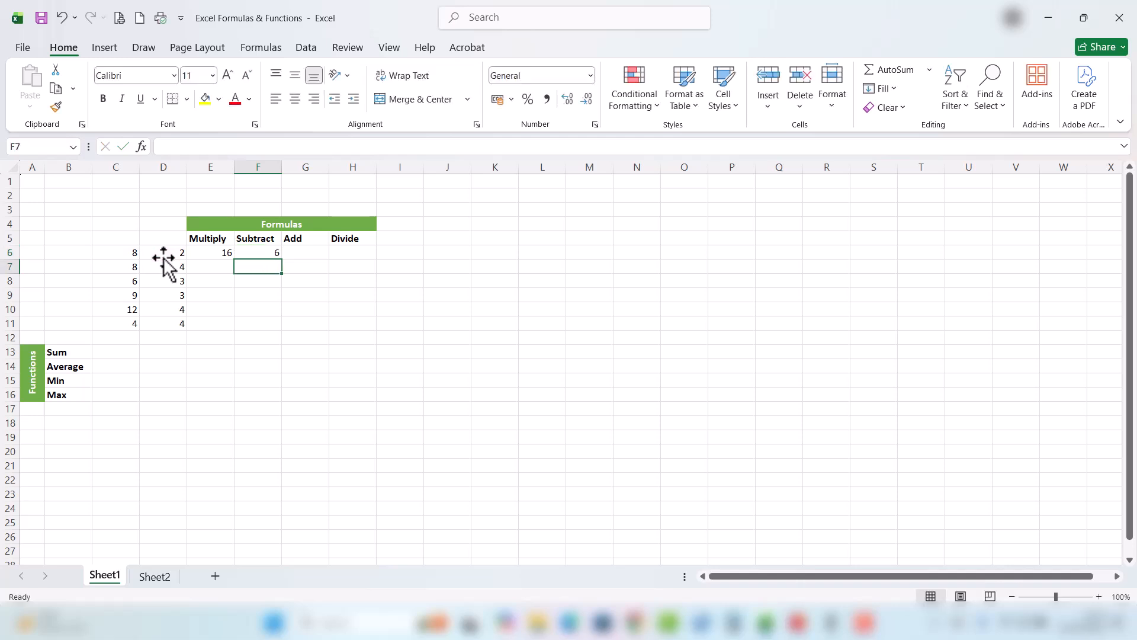
- Enter the Add formula =C6+D6 in cell G6 using references to C6 and D6, and review it
{"action": "left_click", "coordinate": [307, 253]}
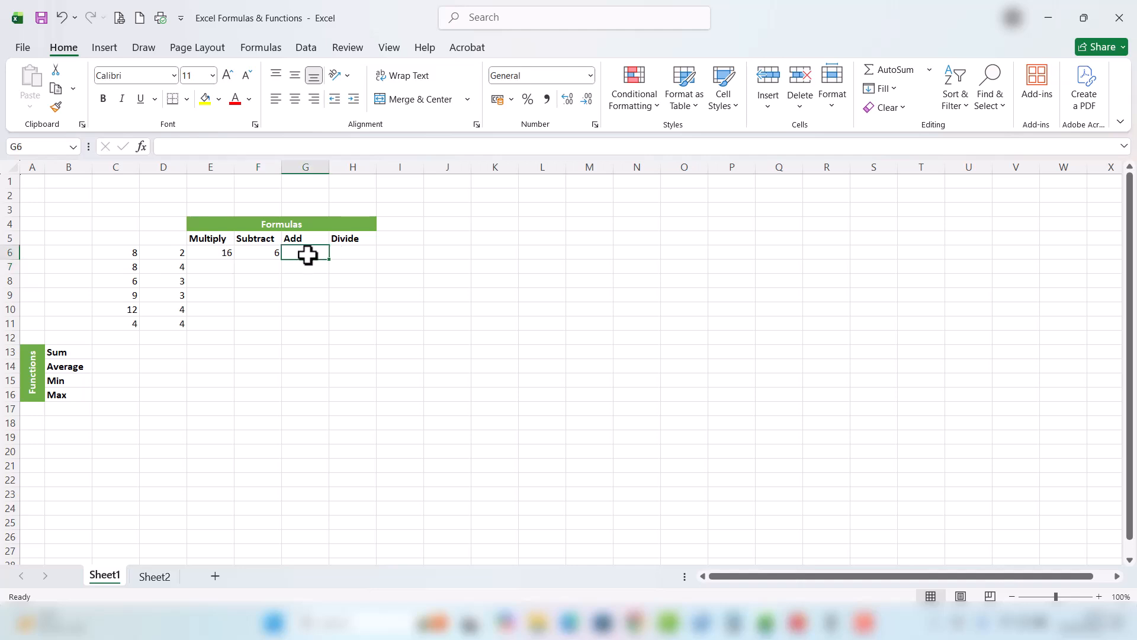
{"action": "type", "text": "="}
{"action": "left_click", "coordinate": [123, 255]}
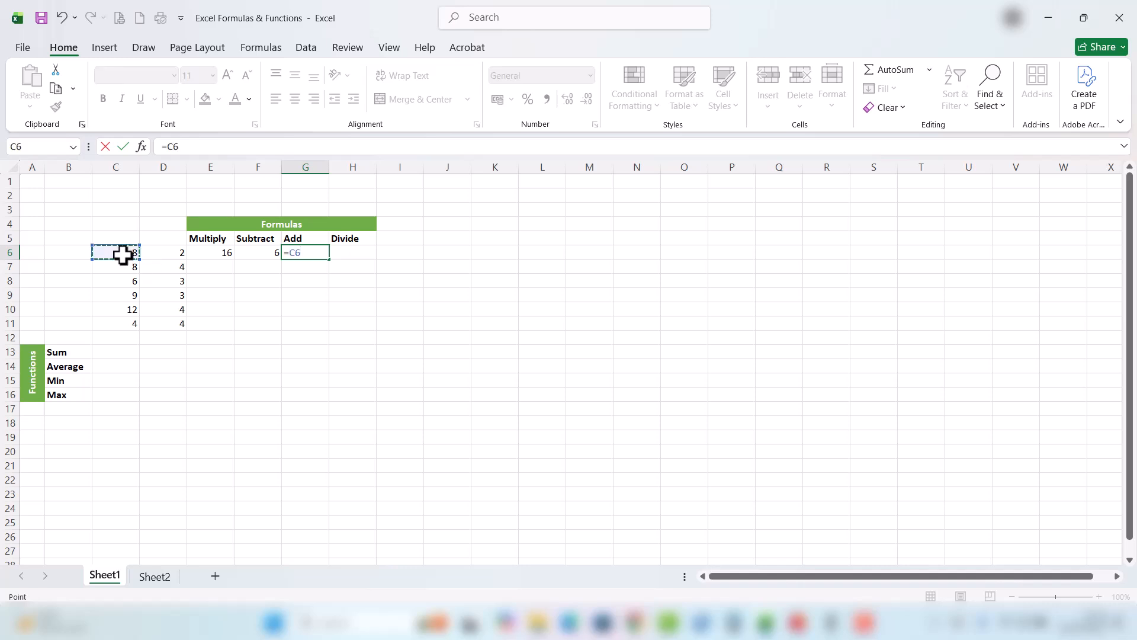
{"action": "type", "text": "+"}
{"action": "left_click", "coordinate": [166, 255]}
{"action": "key", "text": "Return"}
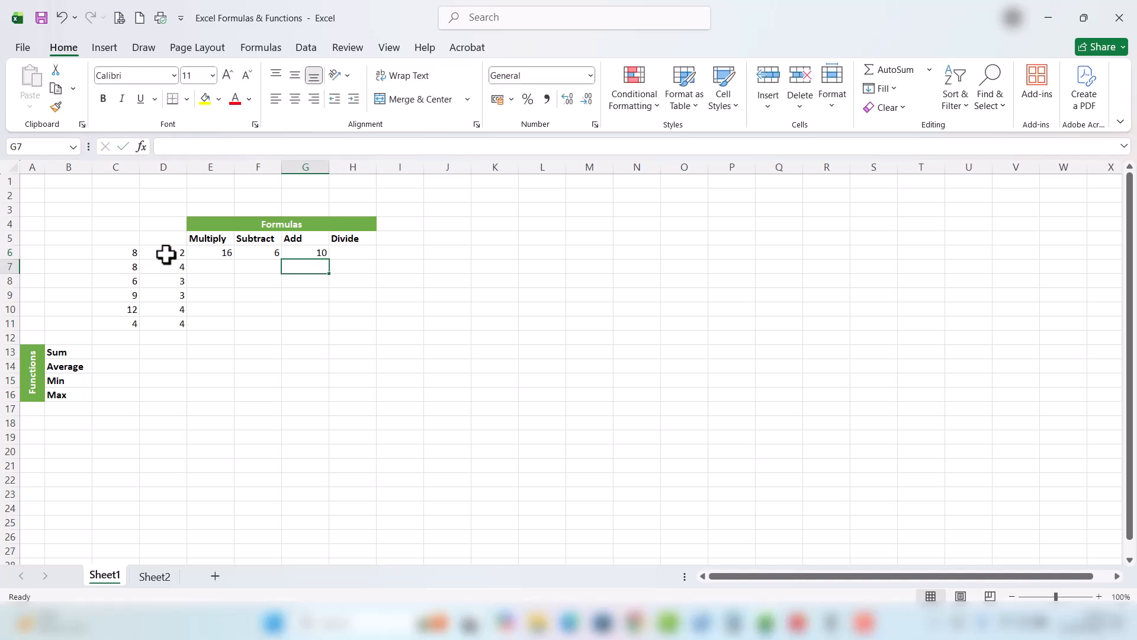
{"action": "left_click", "coordinate": [310, 250]}
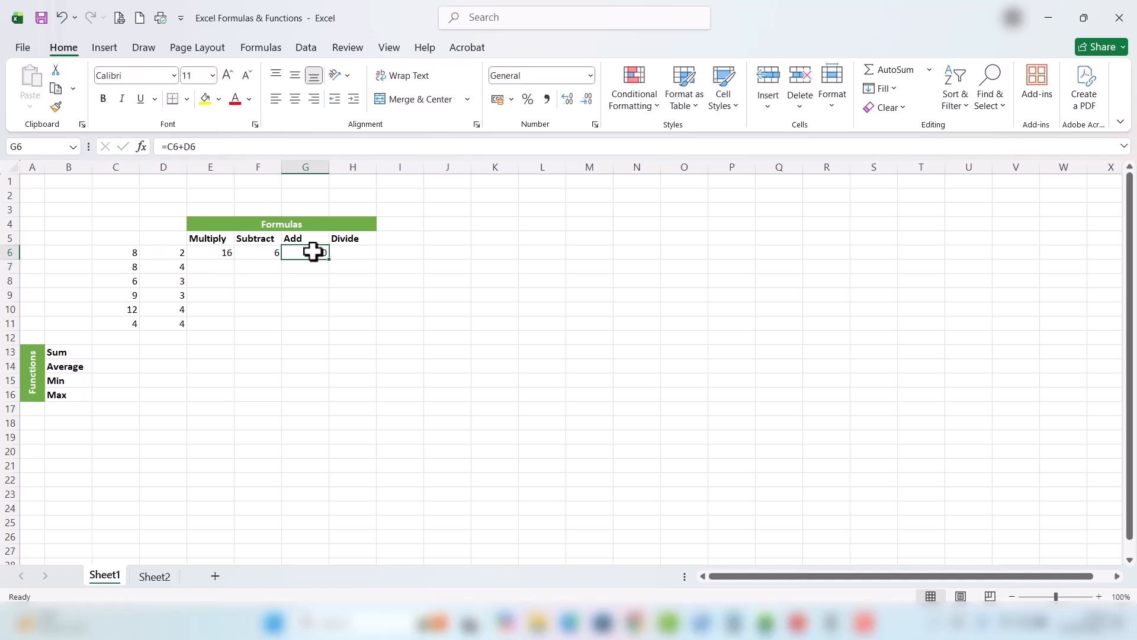
- Enter the Divide formula =C6/D6 in cell H6, picking C6 and D6 in the sheet as references
{"action": "left_click", "coordinate": [357, 252]}
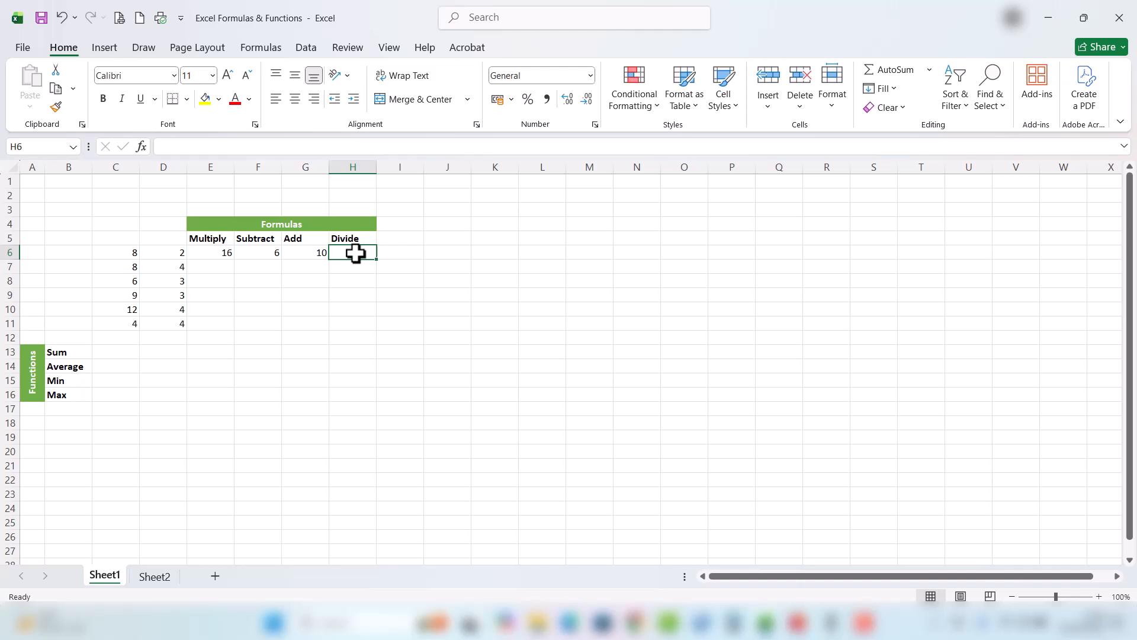
{"action": "type", "text": "="}
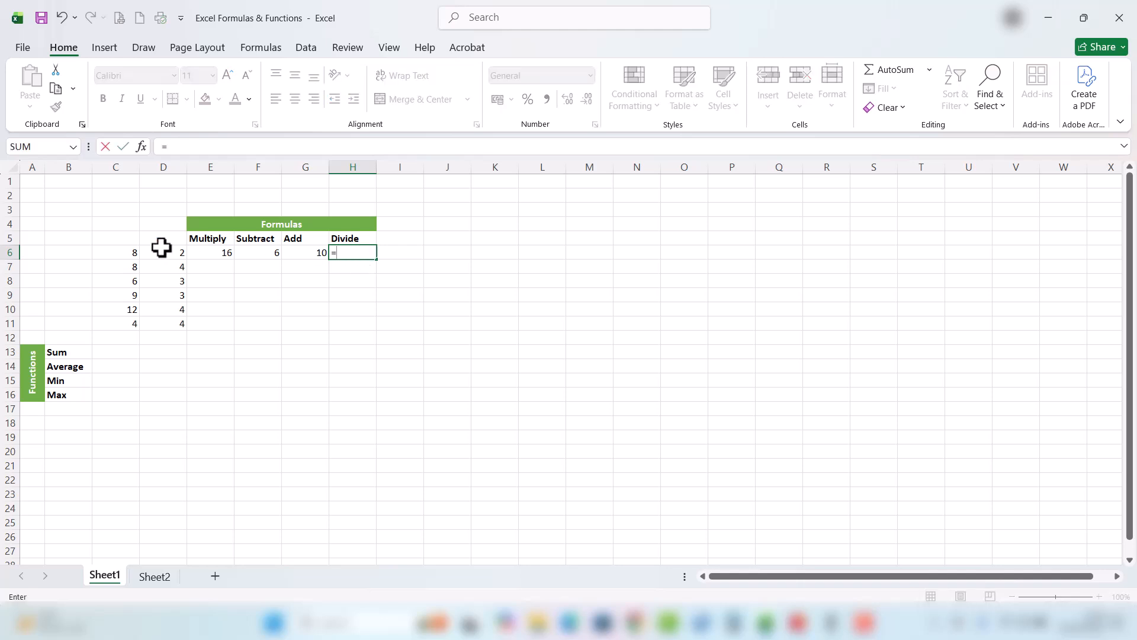
{"action": "left_click", "coordinate": [125, 252]}
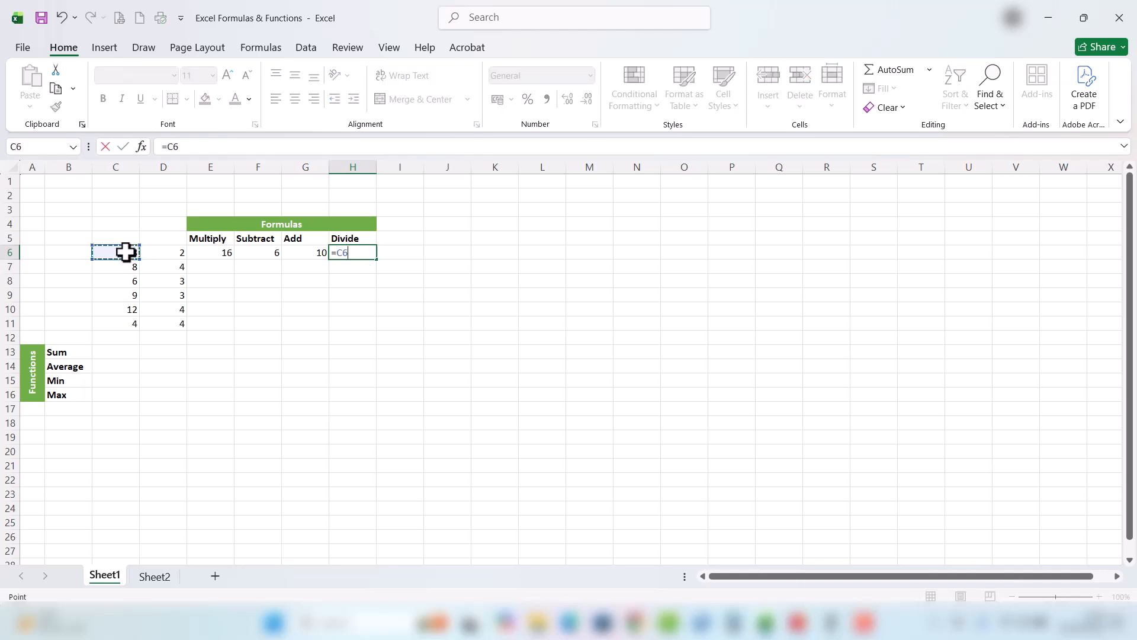
{"action": "type", "text": "/"}
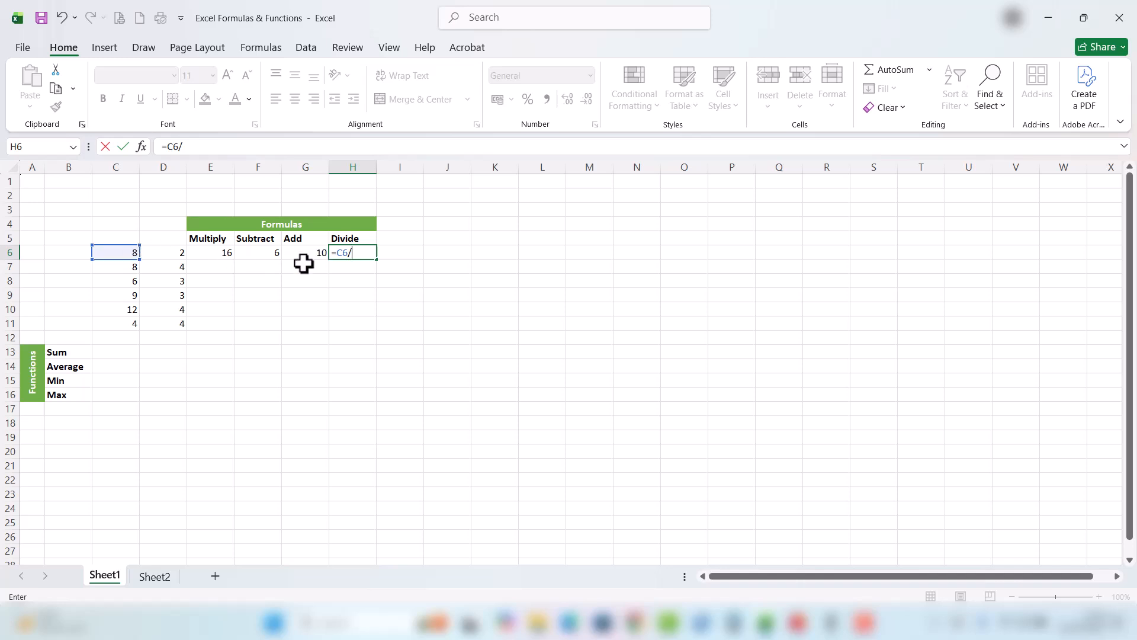
{"action": "left_click", "coordinate": [167, 253]}
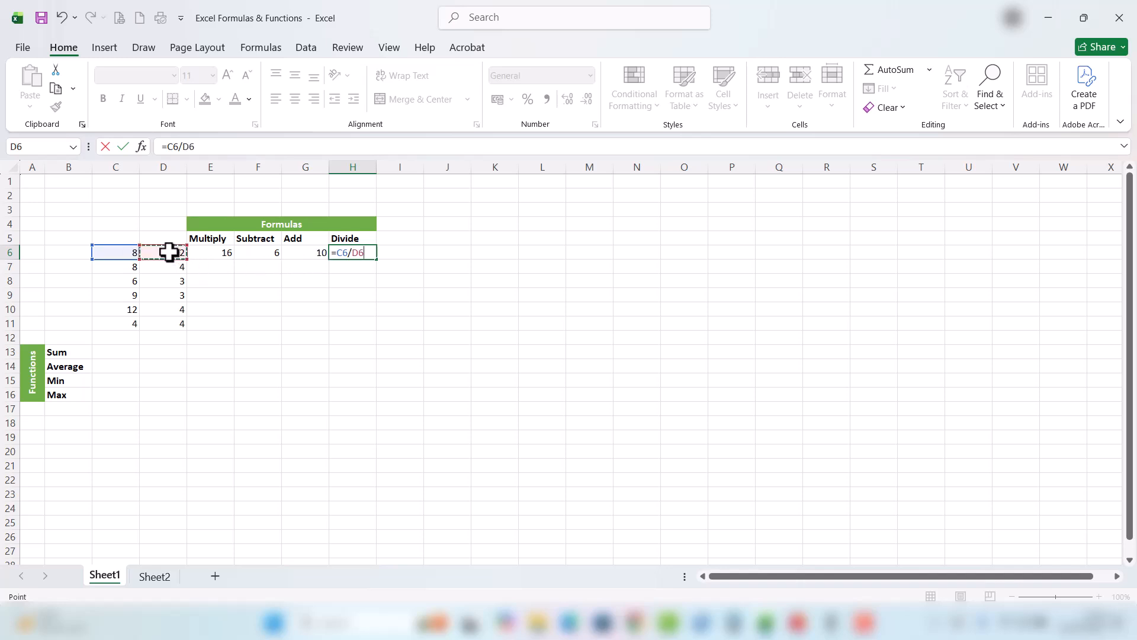
{"action": "key", "text": "Return"}
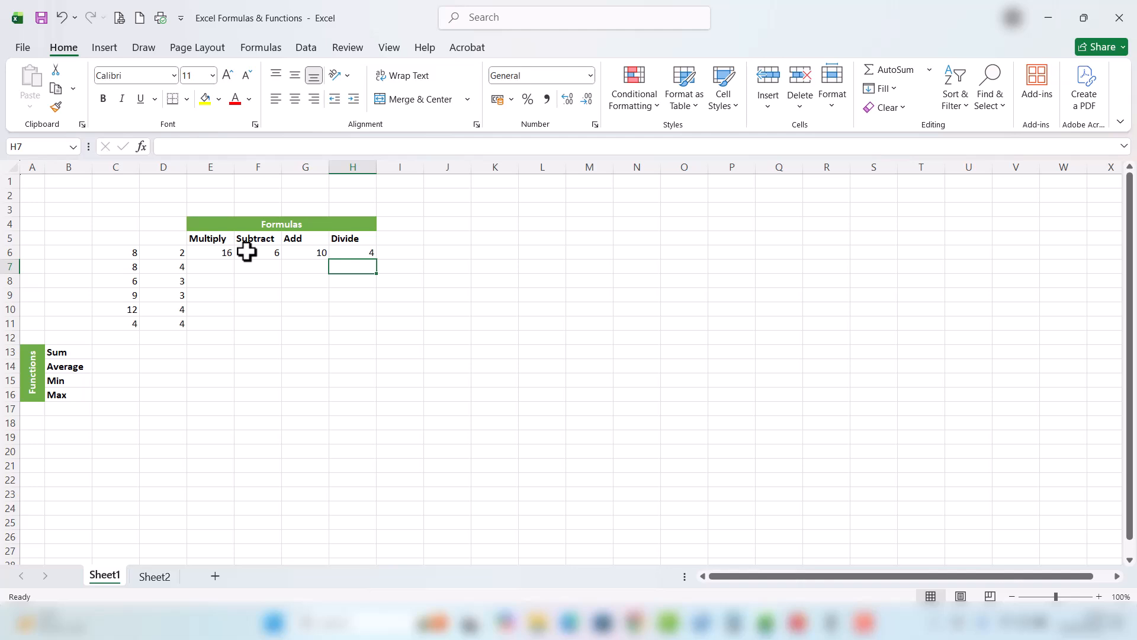
- Examine the remaining number pairs in C7:D11 that still need formulas
{"action": "key", "text": "Left"}
{"action": "key", "text": "Left"}
{"action": "key", "text": "Left"}
{"action": "key", "text": "Left"}
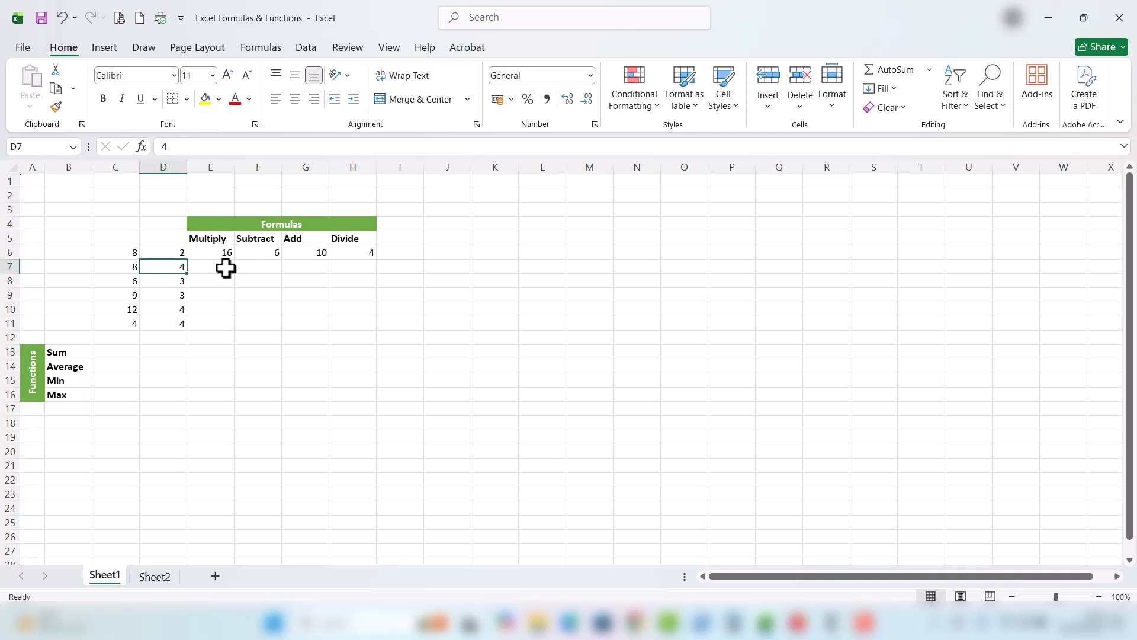
{"action": "left_click", "coordinate": [118, 266]}
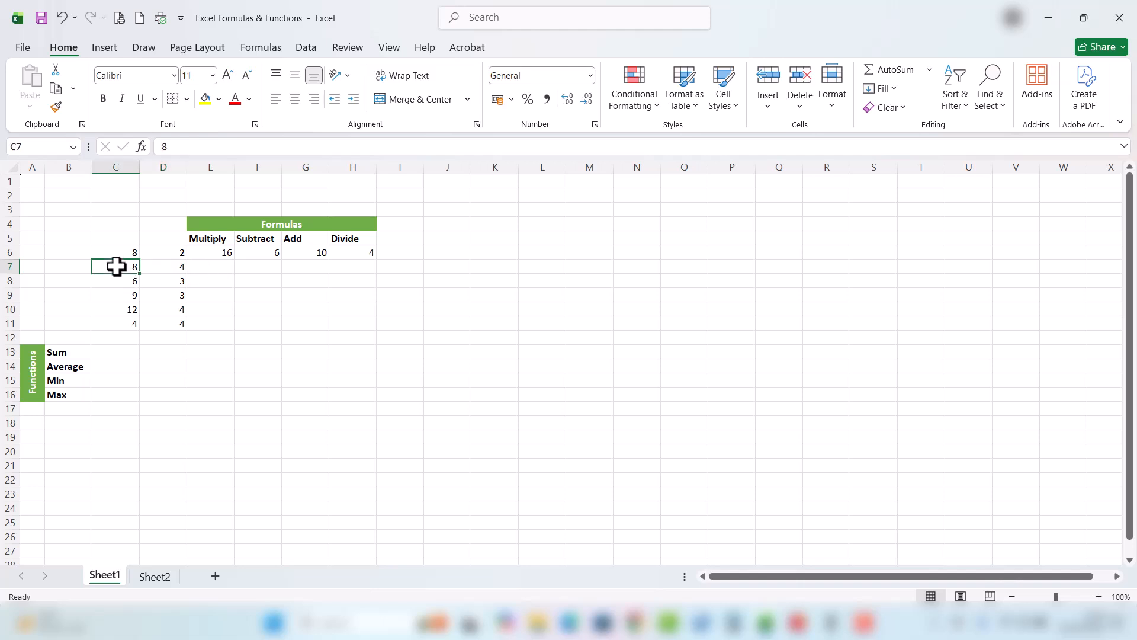
{"action": "left_click_drag", "start_coordinate": [120, 266], "coordinate": [170, 321]}
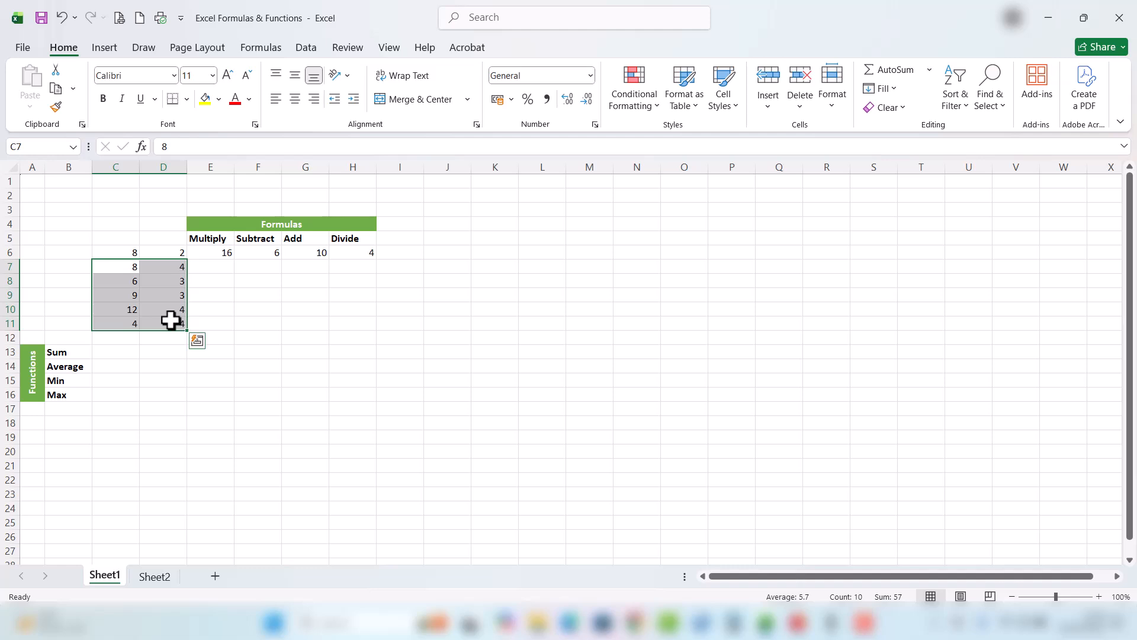
{"action": "left_click", "coordinate": [170, 321]}
- Fill the Multiply formula from cell E6 down through E11
{"action": "left_click", "coordinate": [215, 266]}
{"action": "left_click", "coordinate": [213, 254]}
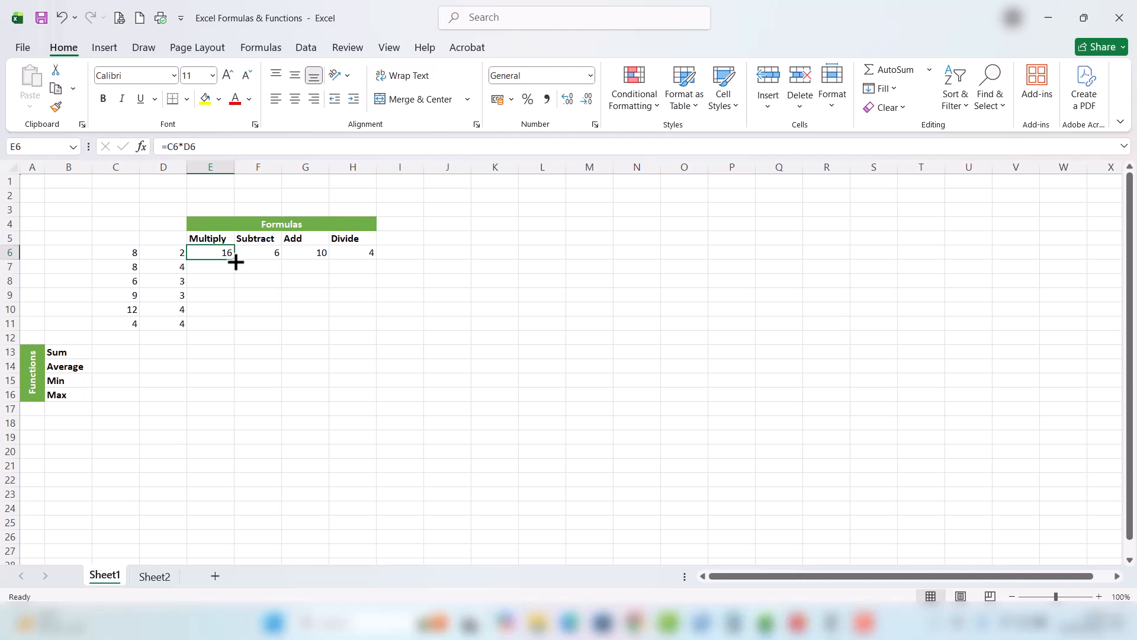
{"action": "left_click_drag", "start_coordinate": [236, 262], "coordinate": [235, 326]}
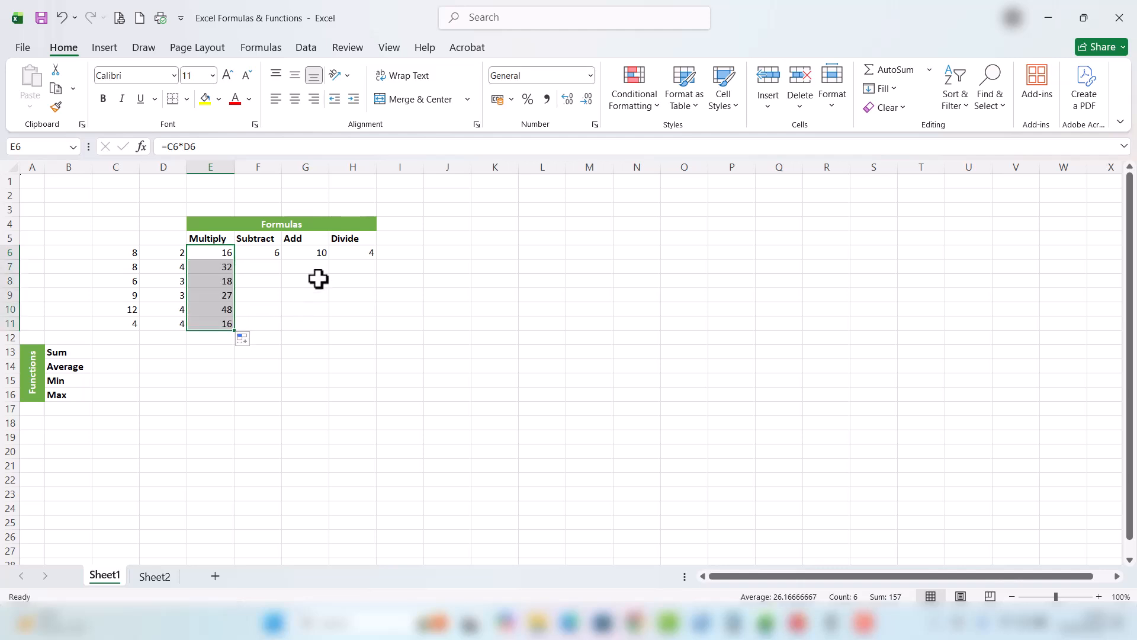
- Check the copied Multiply formulas in rows 7, 9 and 10 against their numbers in columns C and D
{"action": "left_click", "coordinate": [217, 270]}
{"action": "left_click", "coordinate": [113, 267]}
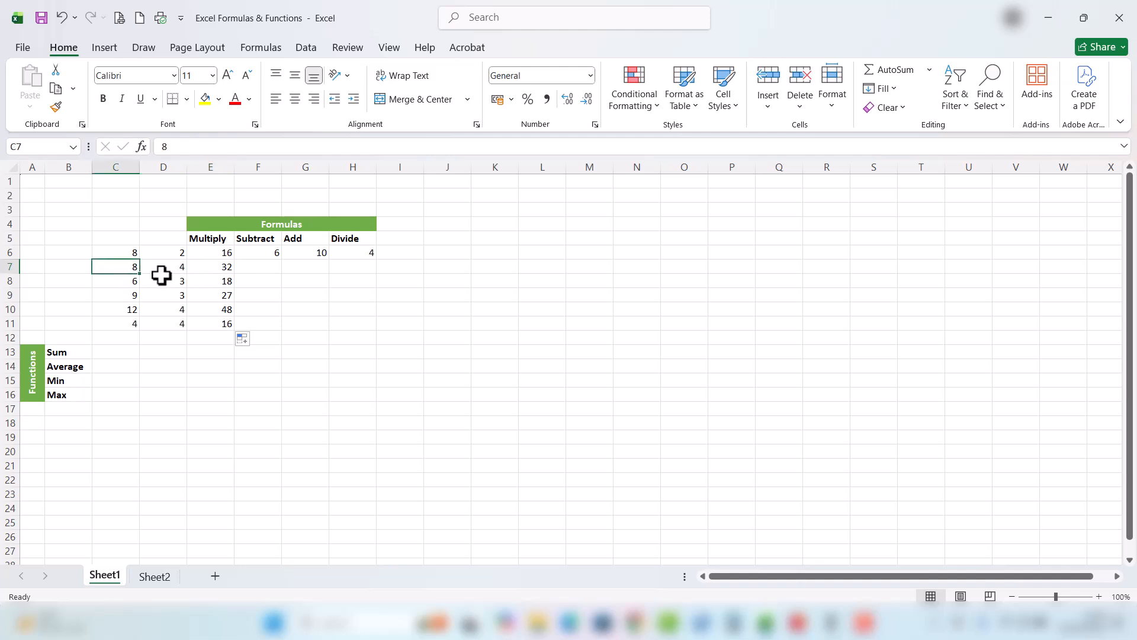
{"action": "left_click", "coordinate": [161, 269]}
{"action": "left_click", "coordinate": [218, 268]}
{"action": "left_click", "coordinate": [124, 298]}
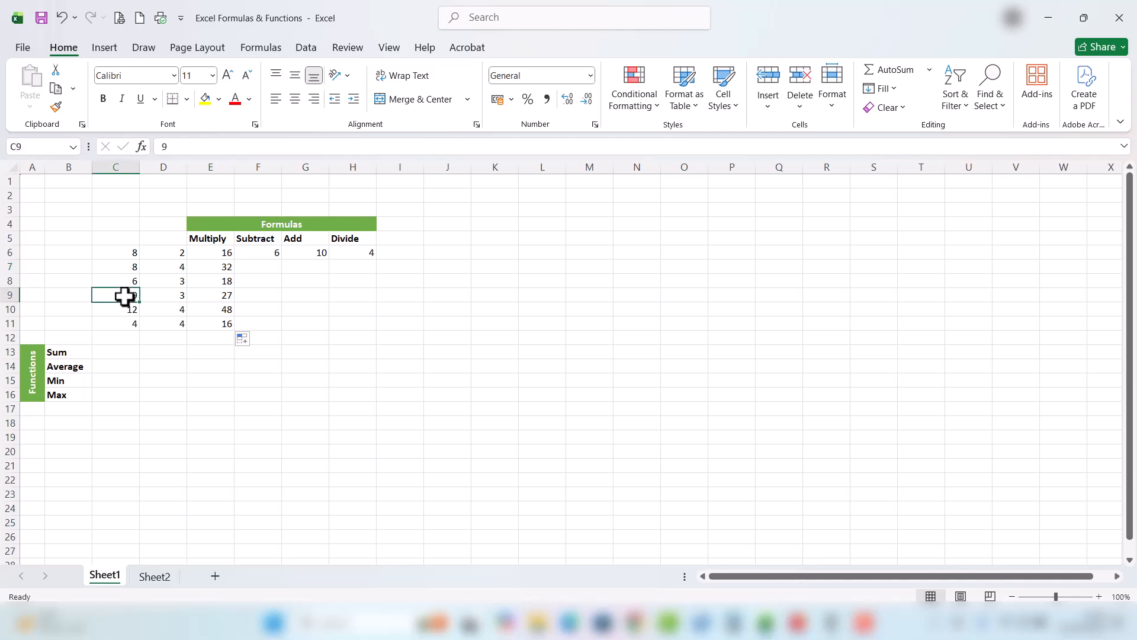
{"action": "left_click", "coordinate": [170, 295]}
{"action": "left_click", "coordinate": [214, 296]}
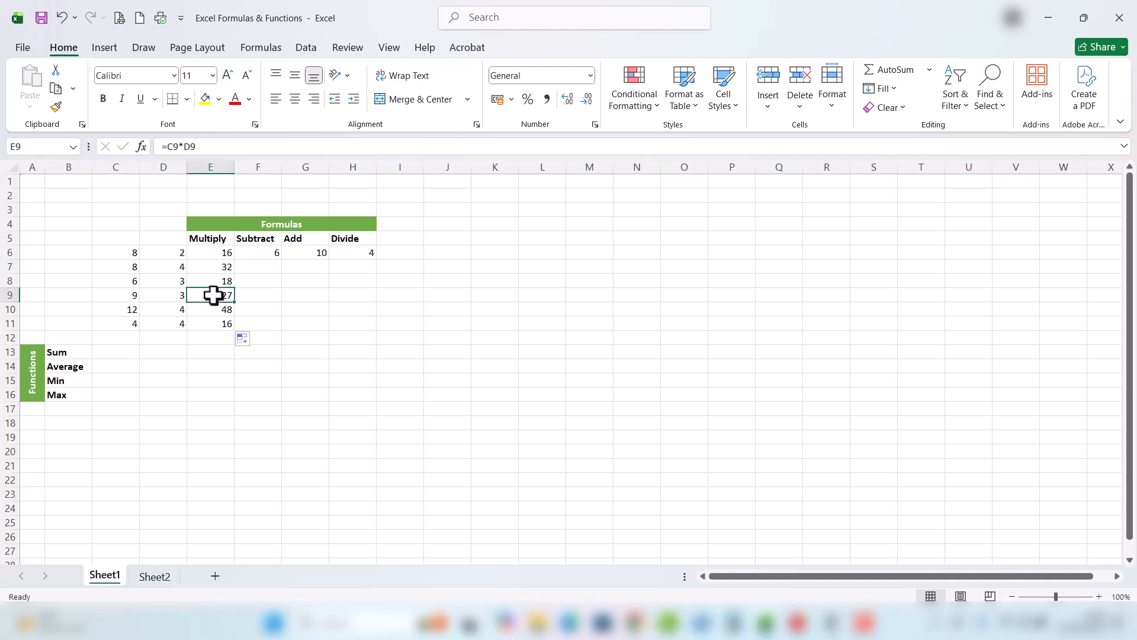
{"action": "left_click", "coordinate": [118, 311]}
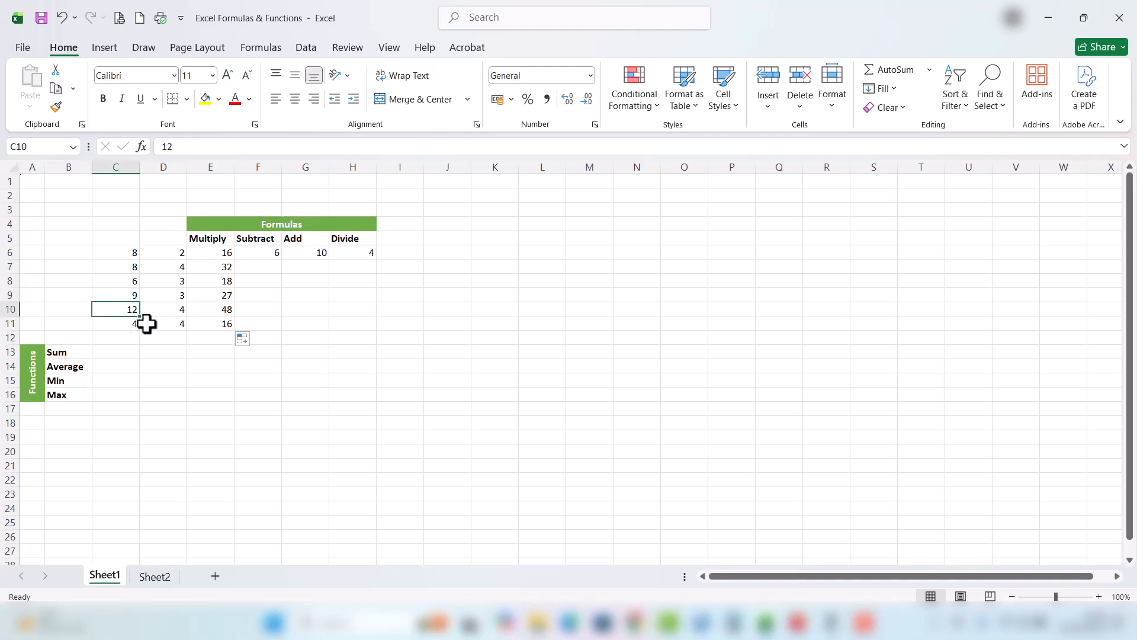
{"action": "left_click", "coordinate": [171, 311]}
{"action": "left_click", "coordinate": [214, 308]}
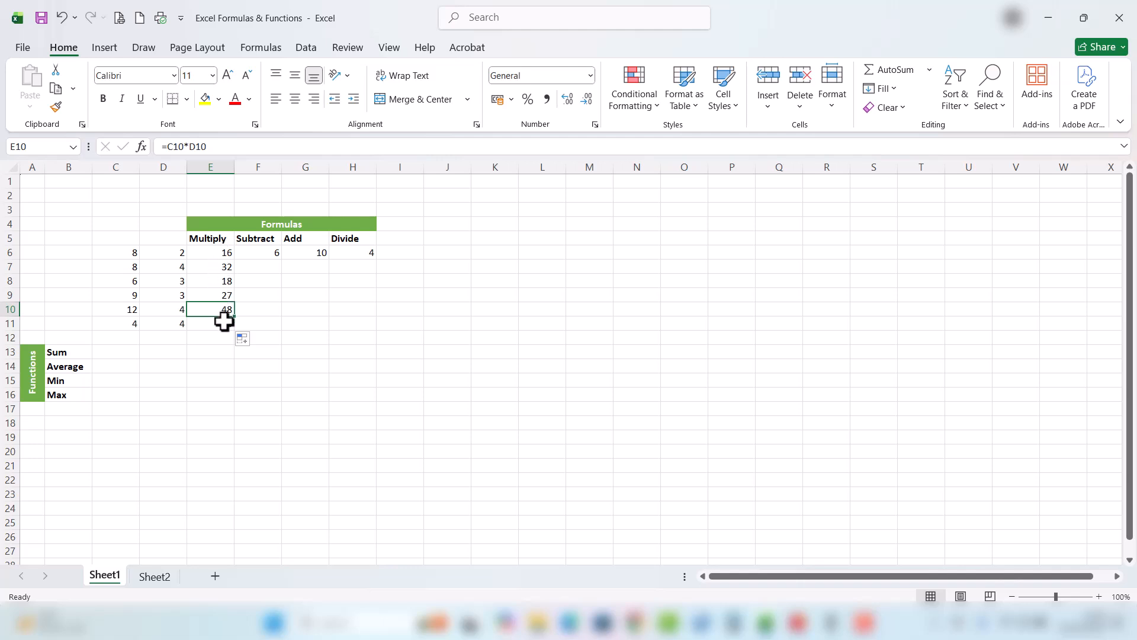
- Fill the Subtract formula from F6 down through F11, and review the references to columns C and D in F6 to F8
{"action": "left_click", "coordinate": [257, 253]}
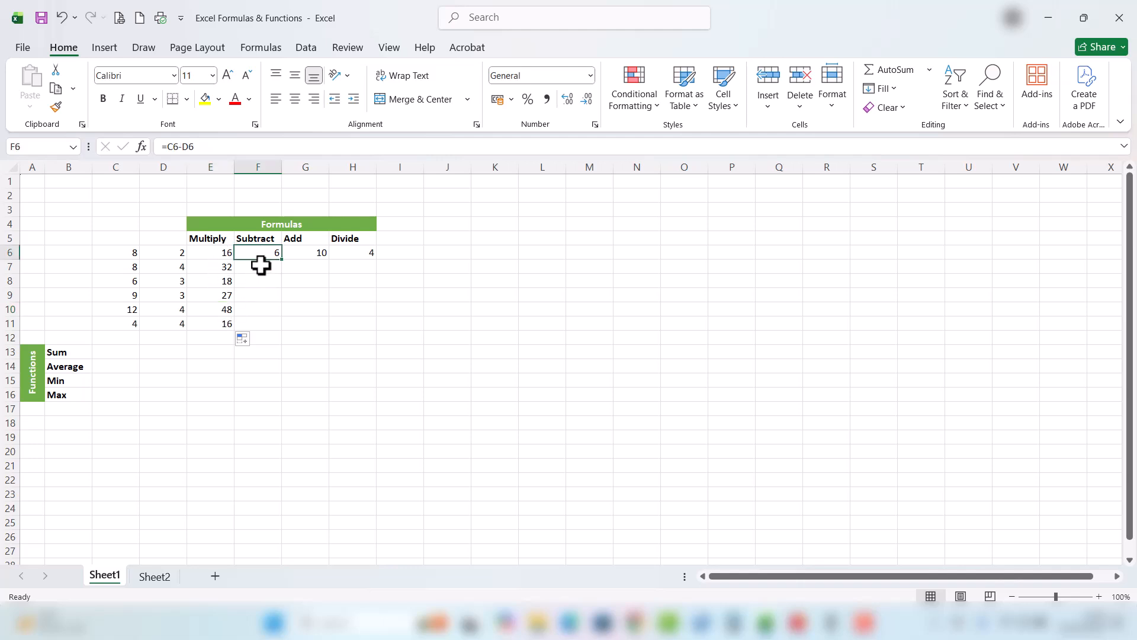
{"action": "left_click_drag", "start_coordinate": [283, 260], "coordinate": [288, 329]}
{"action": "left_click", "coordinate": [261, 252]}
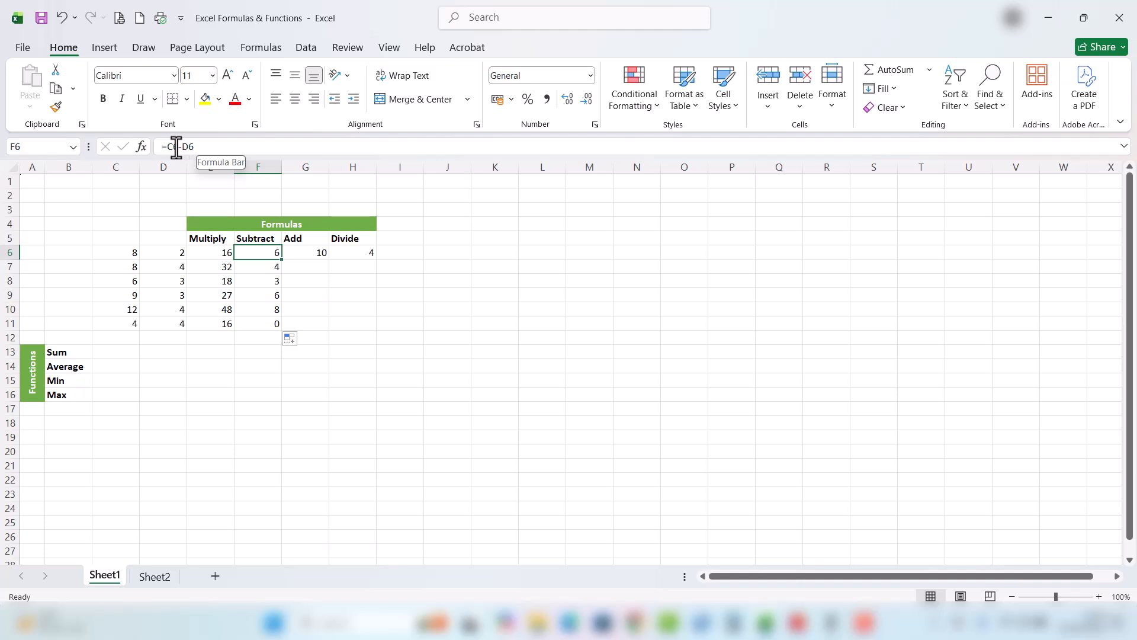
{"action": "left_click", "coordinate": [265, 267]}
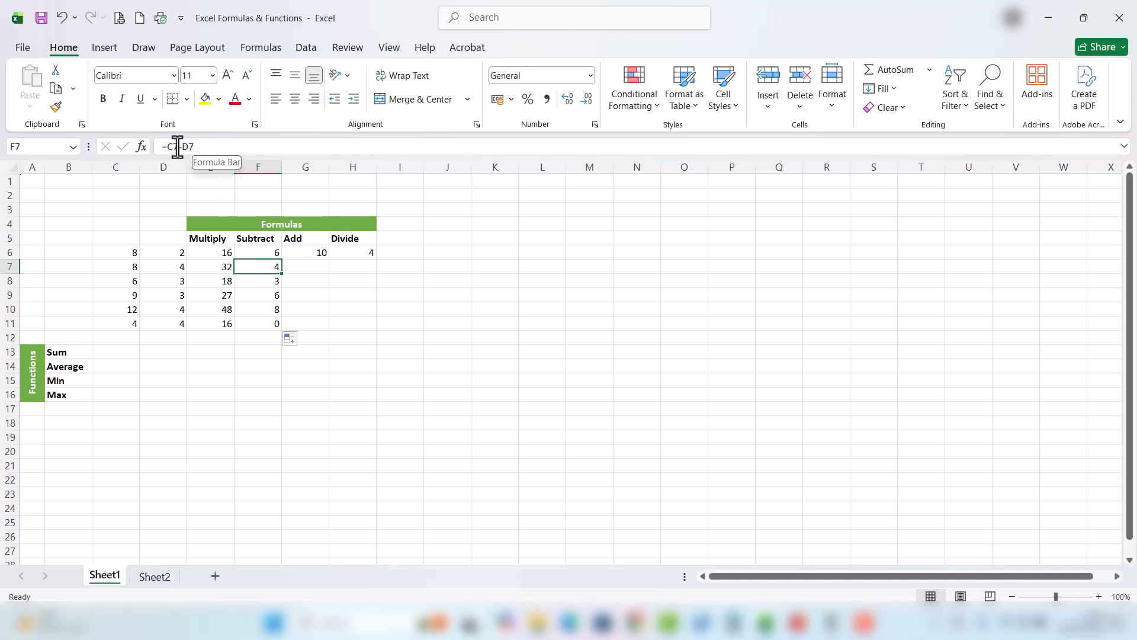
{"action": "left_click", "coordinate": [262, 284]}
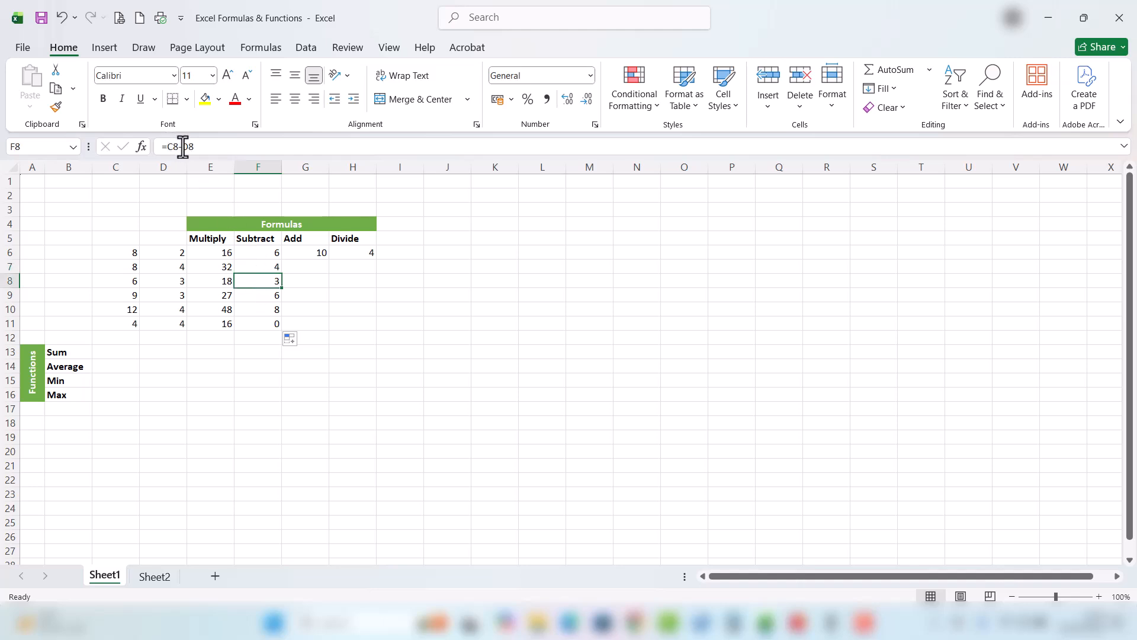
{"action": "left_click", "coordinate": [256, 256]}
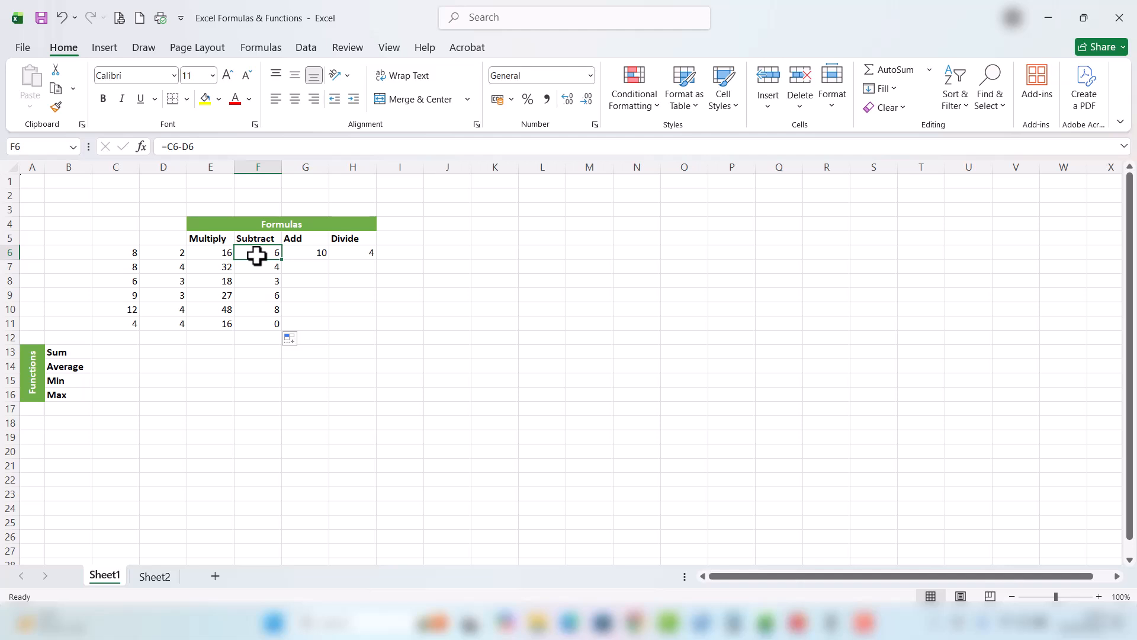
{"action": "left_click", "coordinate": [118, 167]}
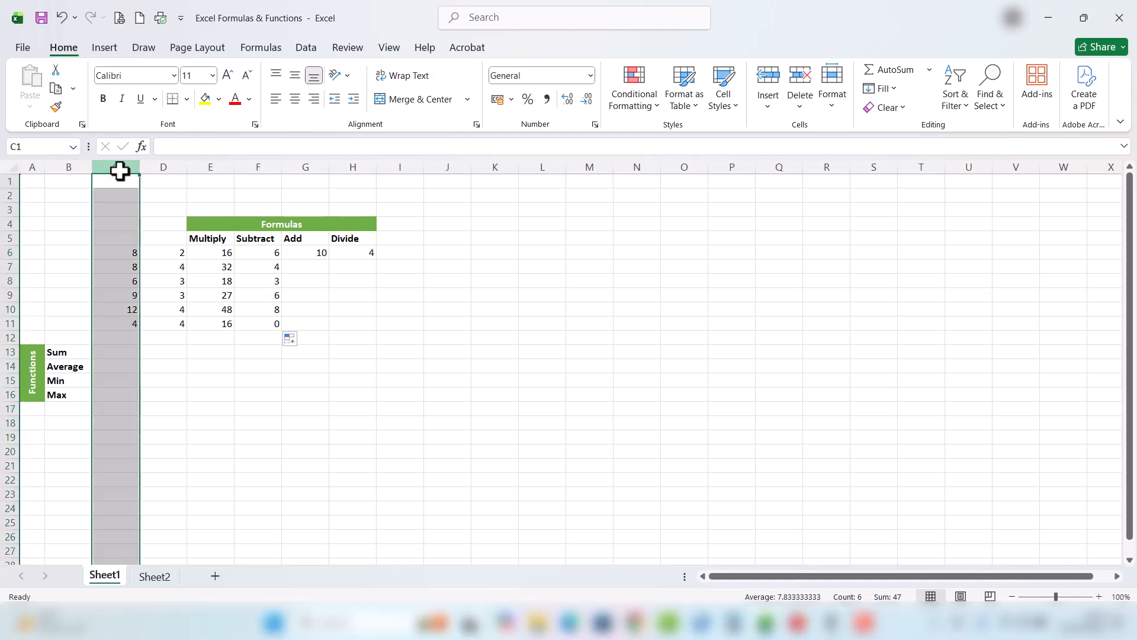
{"action": "left_click", "coordinate": [169, 167]}
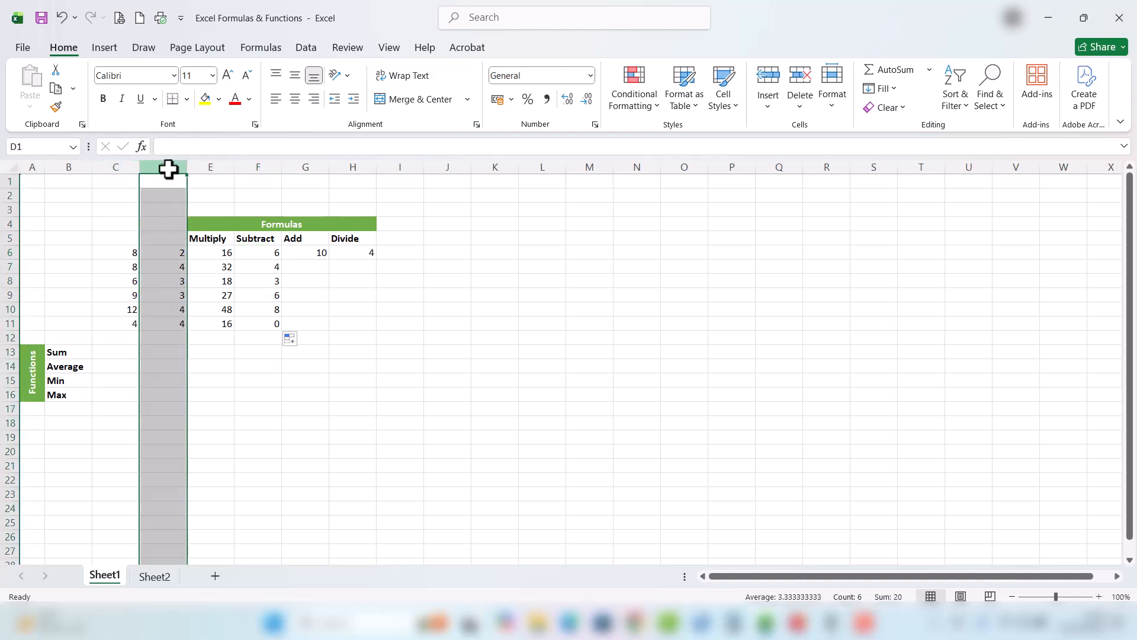
- Fill the Add formula from G6 down through G11 and the Divide formula from H6 down through H11
{"action": "left_click", "coordinate": [304, 268]}
{"action": "left_click", "coordinate": [305, 252]}
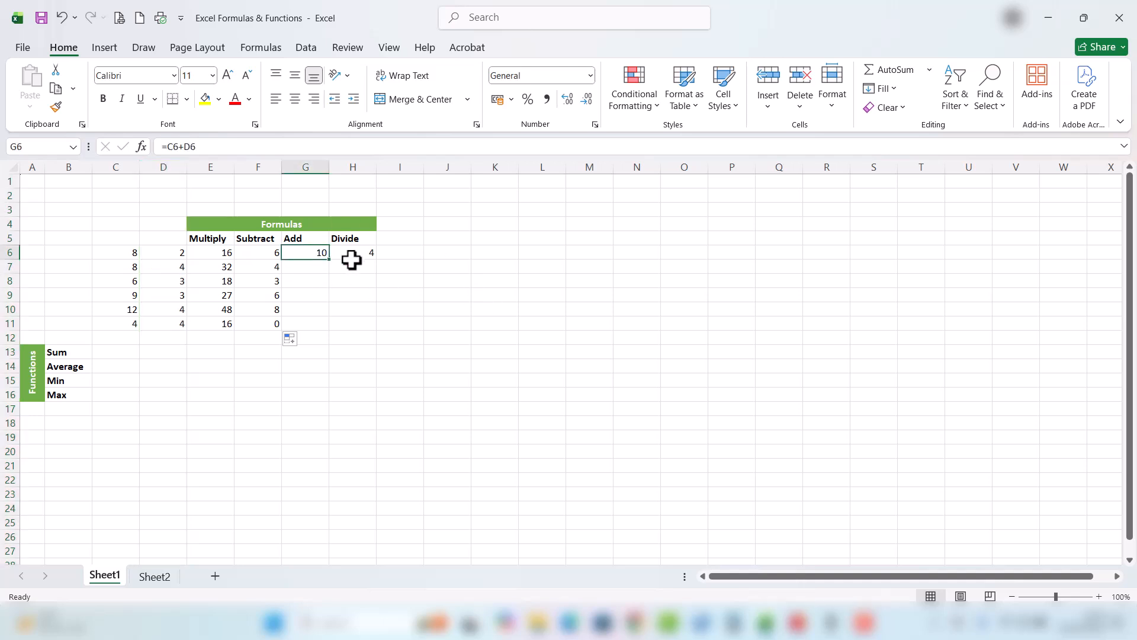
{"action": "left_click_drag", "start_coordinate": [331, 261], "coordinate": [331, 326]}
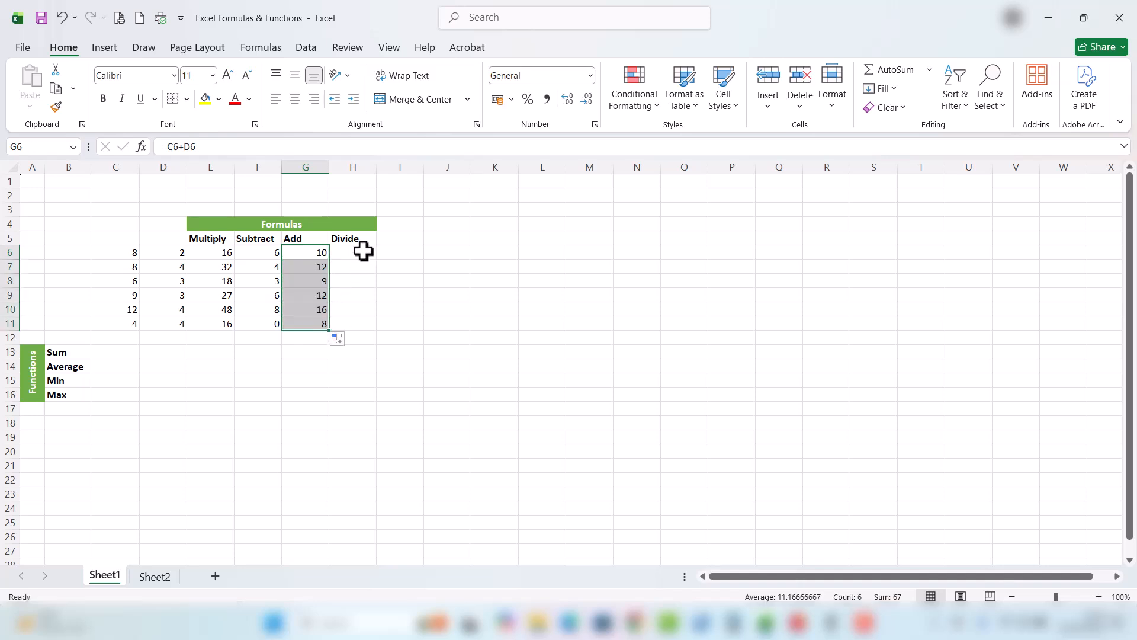
{"action": "left_click", "coordinate": [363, 251]}
{"action": "left_click_drag", "start_coordinate": [376, 261], "coordinate": [376, 335]}
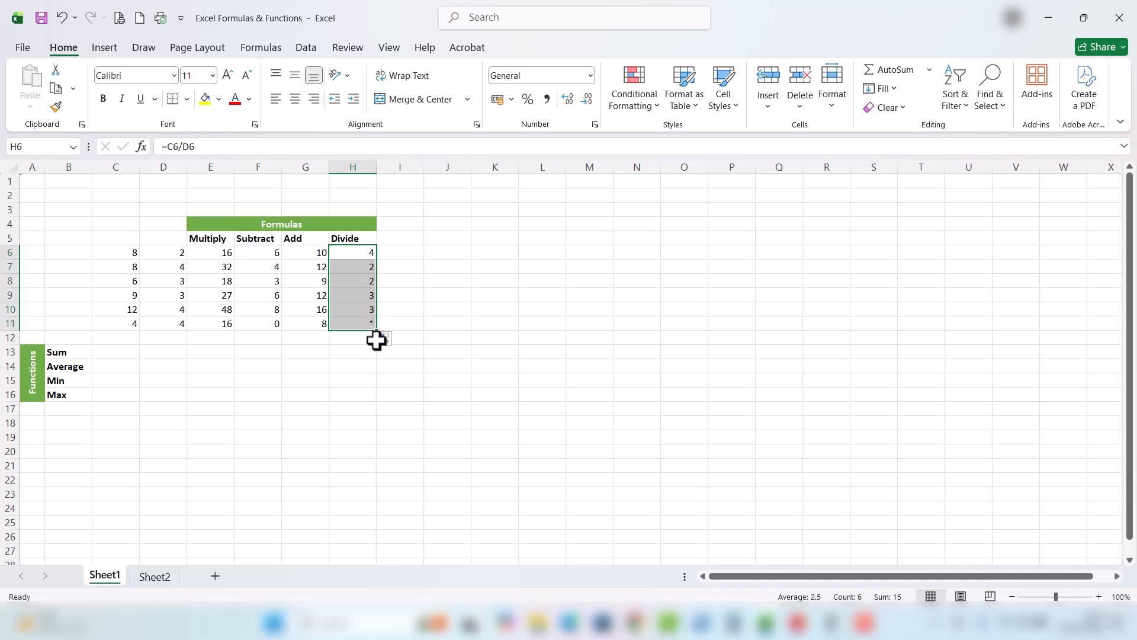
{"action": "left_click", "coordinate": [343, 307]}
{"action": "left_click", "coordinate": [310, 326]}
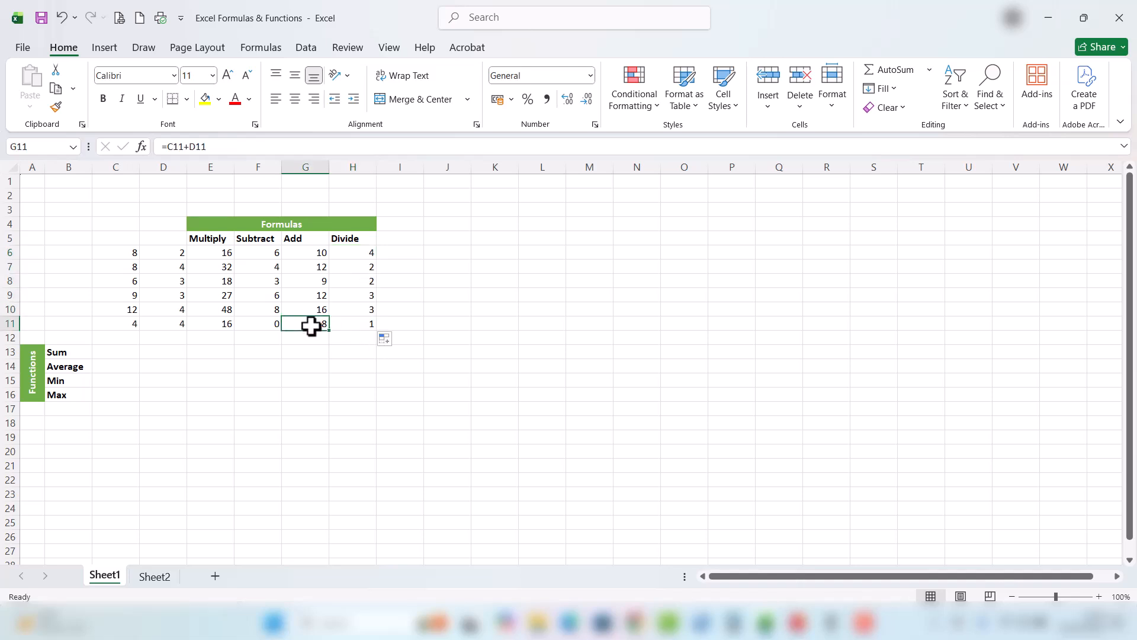
- Check the Divide formulas in H11 and H8 against the numbers in columns C and D of the same rows
{"action": "left_click", "coordinate": [128, 323]}
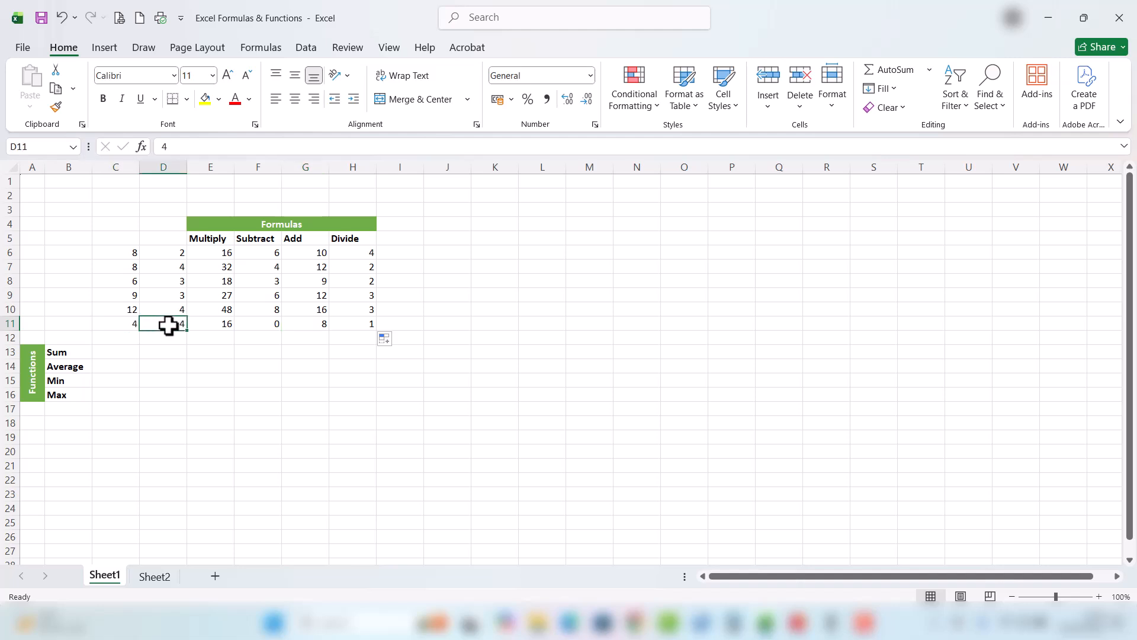
{"action": "left_click", "coordinate": [351, 324]}
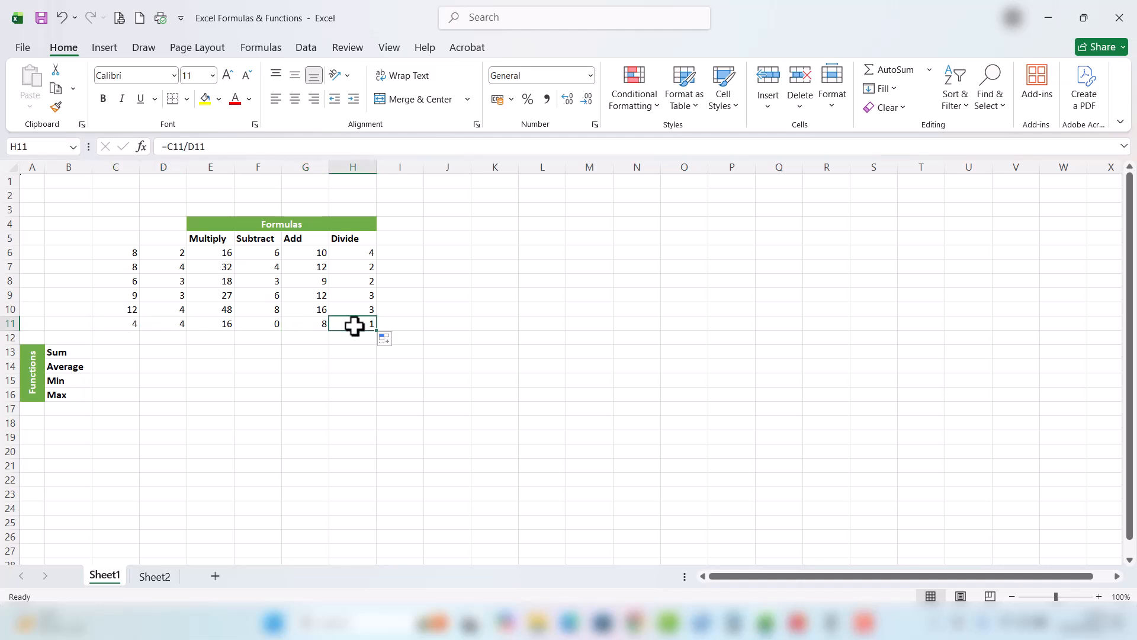
{"action": "left_click", "coordinate": [119, 281]}
{"action": "left_click", "coordinate": [173, 282]}
{"action": "left_click", "coordinate": [367, 281]}
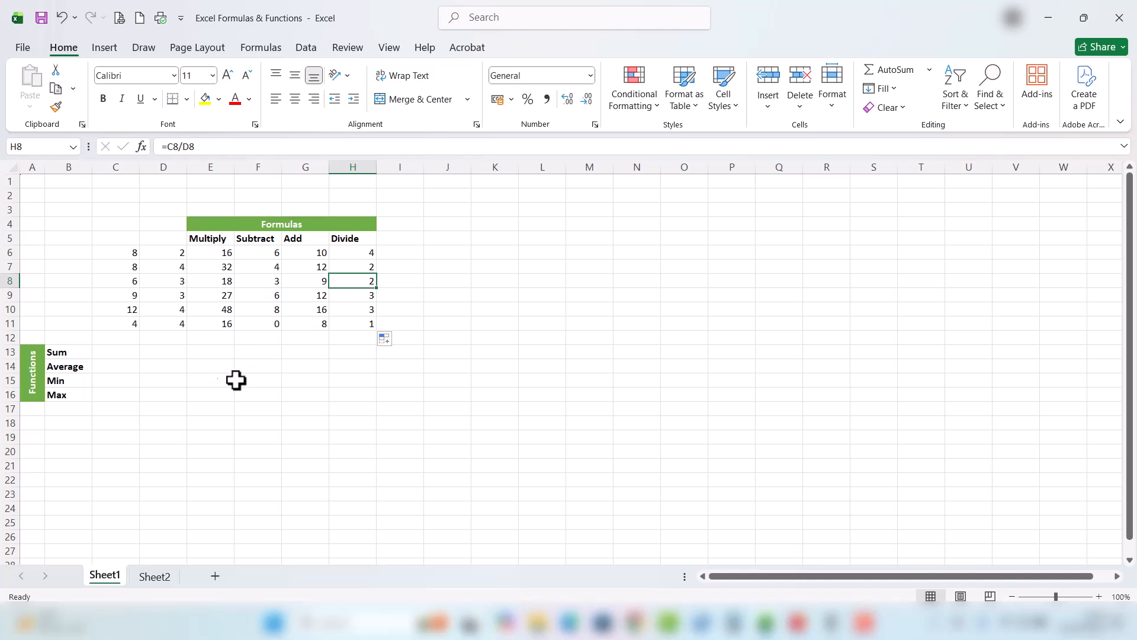
- Enter =SUM(C6:C11) in cell C13 to total the first number column in the Sum row
{"action": "left_click", "coordinate": [54, 355]}
{"action": "left_click", "coordinate": [122, 354]}
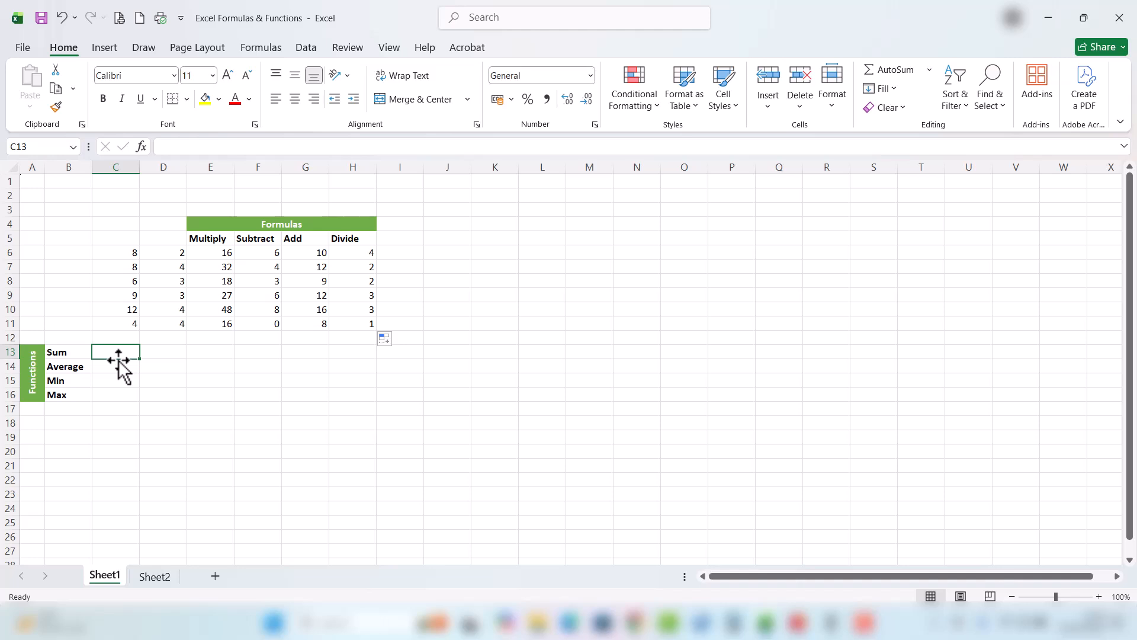
{"action": "left_click_drag", "start_coordinate": [114, 250], "coordinate": [124, 327]}
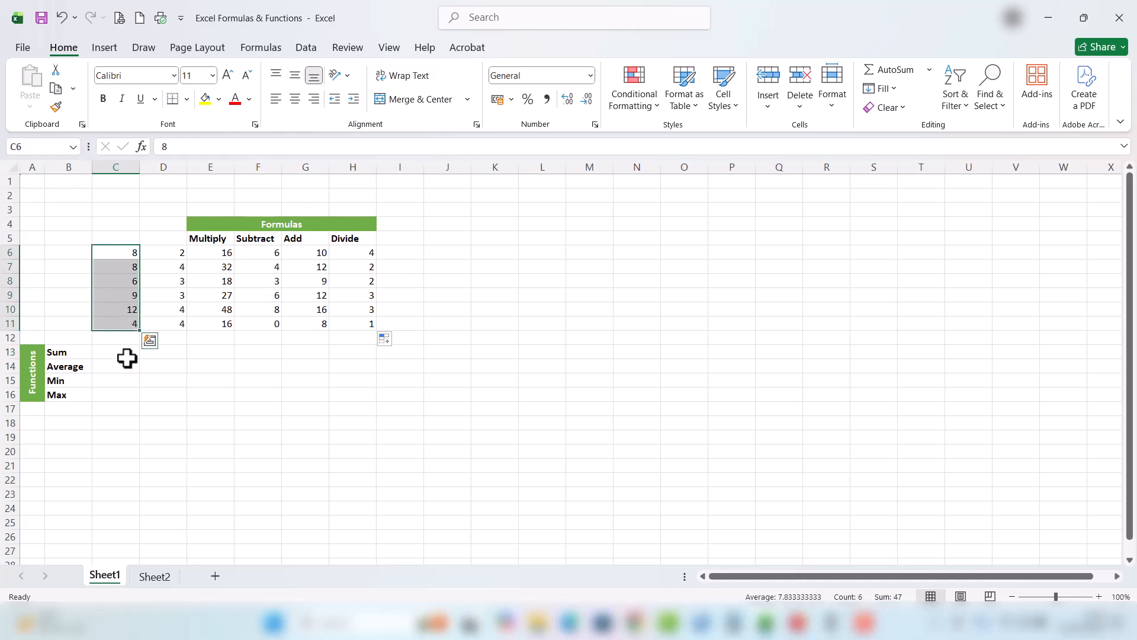
{"action": "left_click", "coordinate": [123, 354]}
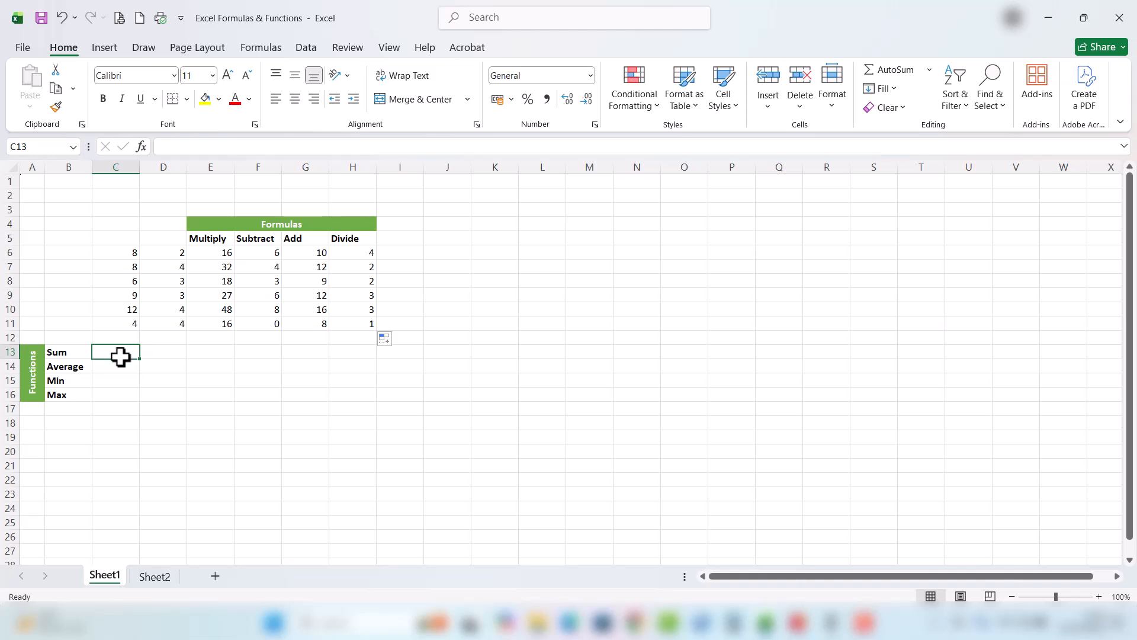
{"action": "type", "text": "=sum"}
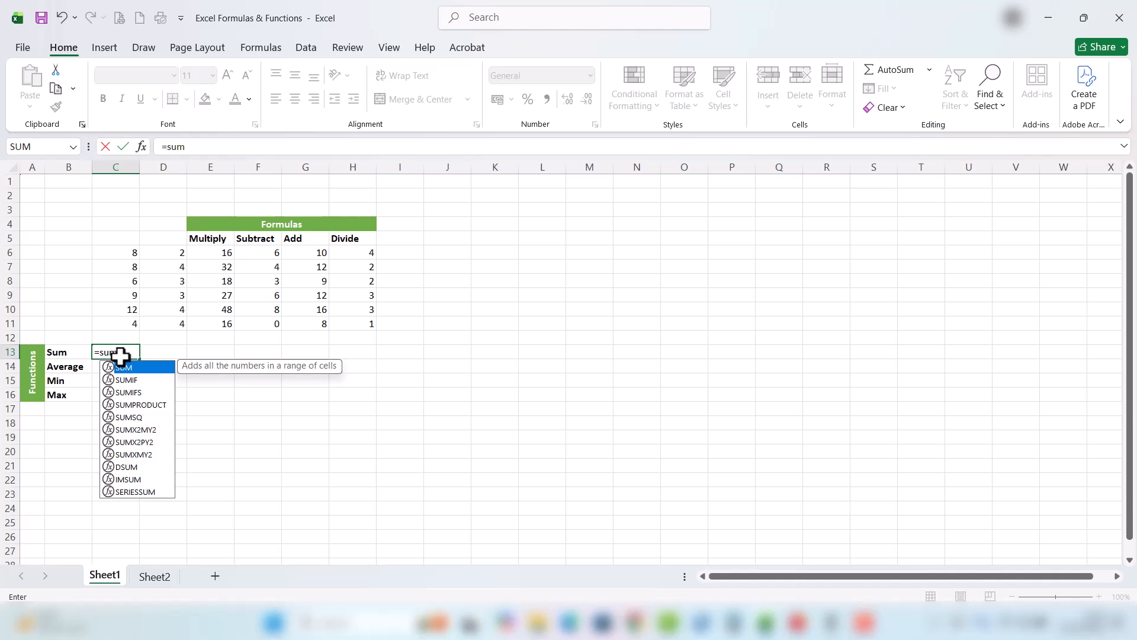
{"action": "type", "text": "("}
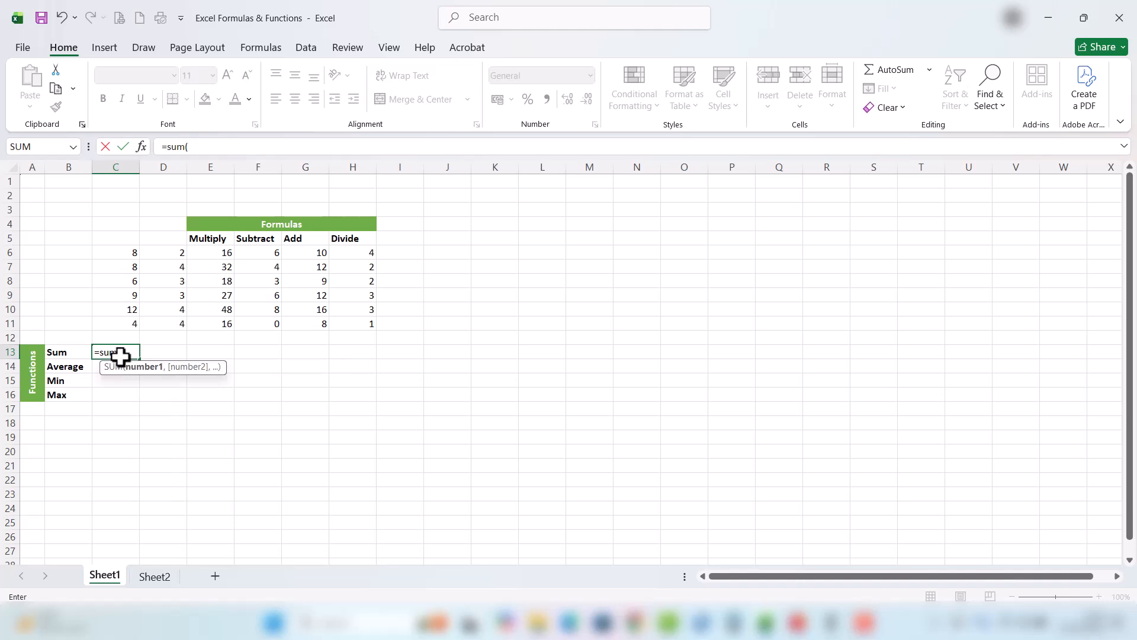
{"action": "left_click", "coordinate": [117, 253]}
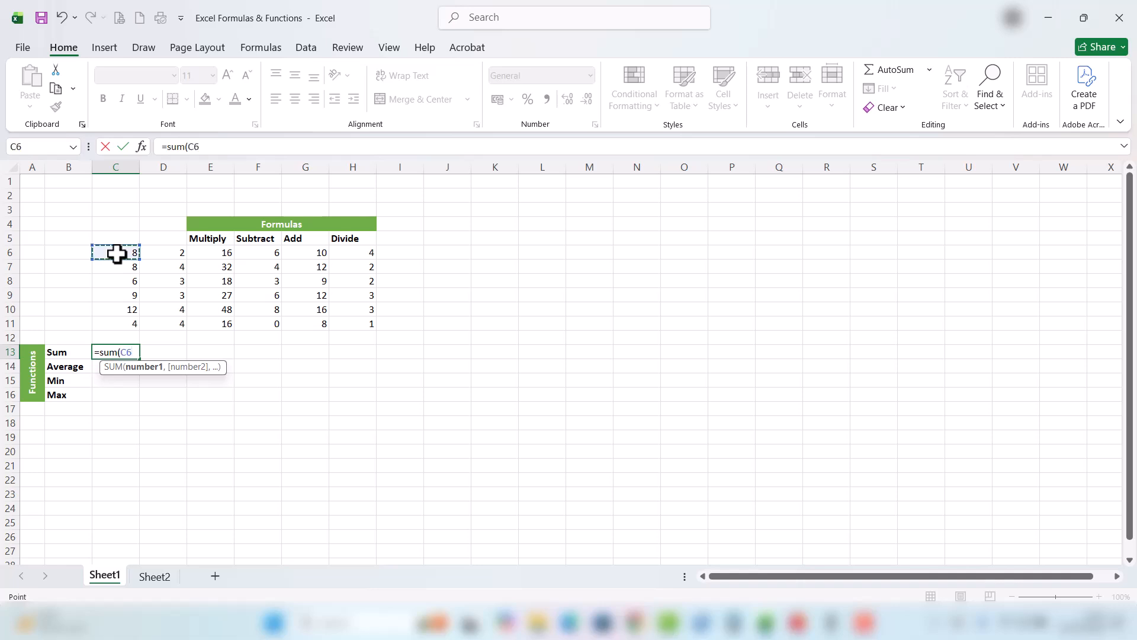
{"action": "left_click_drag", "start_coordinate": [117, 254], "coordinate": [124, 326]}
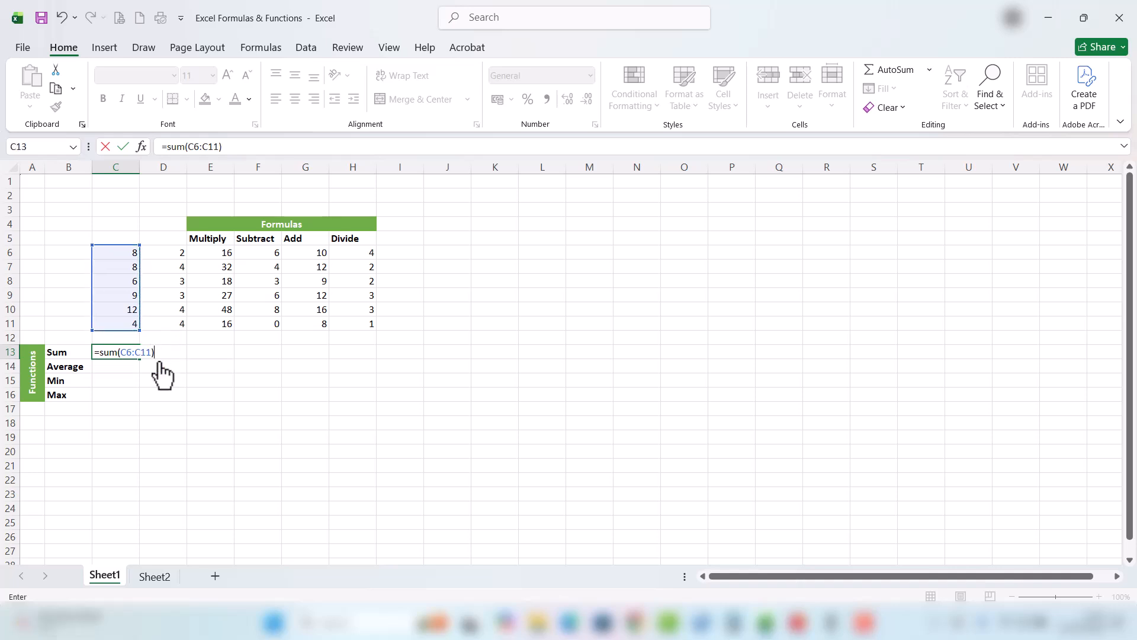
{"action": "key", "text": "Return"}
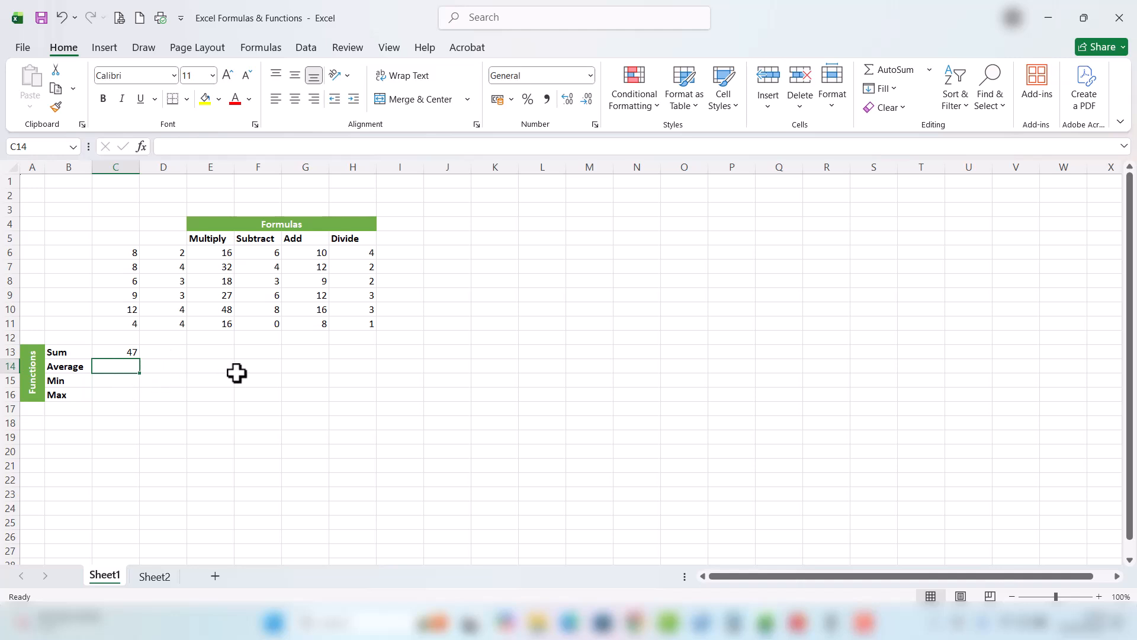
- Enter =AVERAGE(C6:C11) in cell C14 for the Average row
{"action": "type", "text": "=av"}
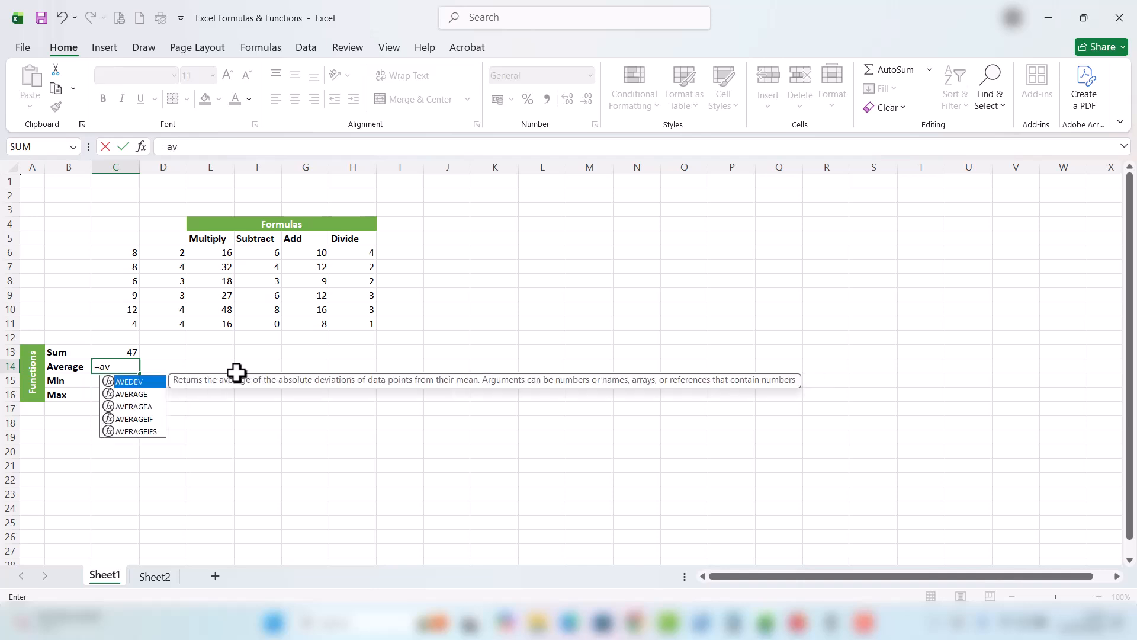
{"action": "type", "text": "erage"}
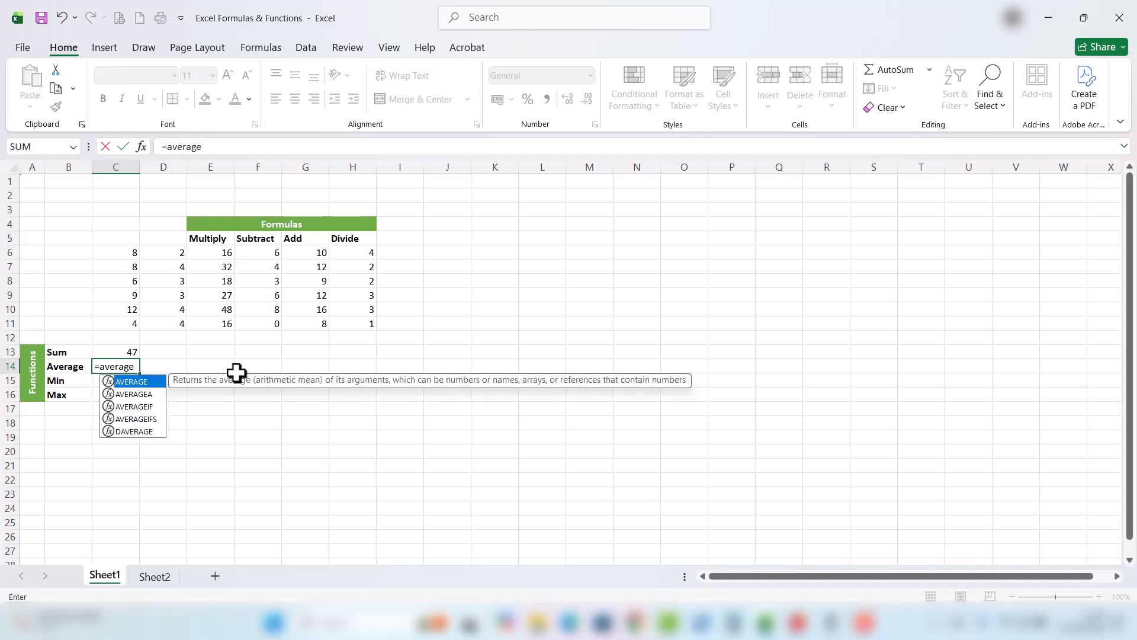
{"action": "type", "text": "(c6"}
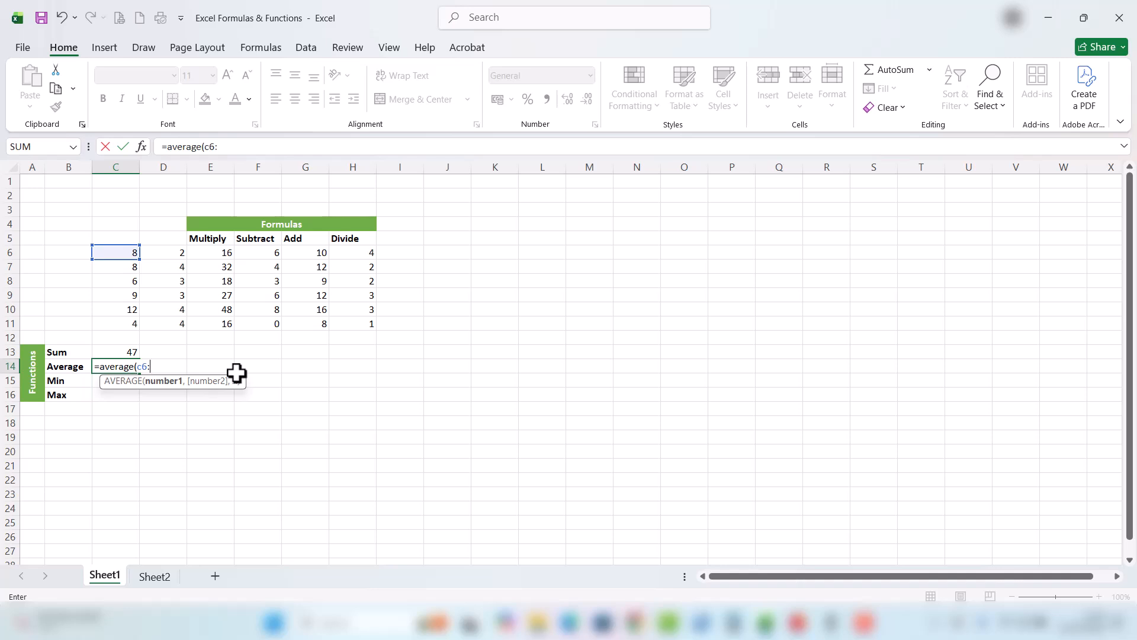
{"action": "type", "text": ":c11"}
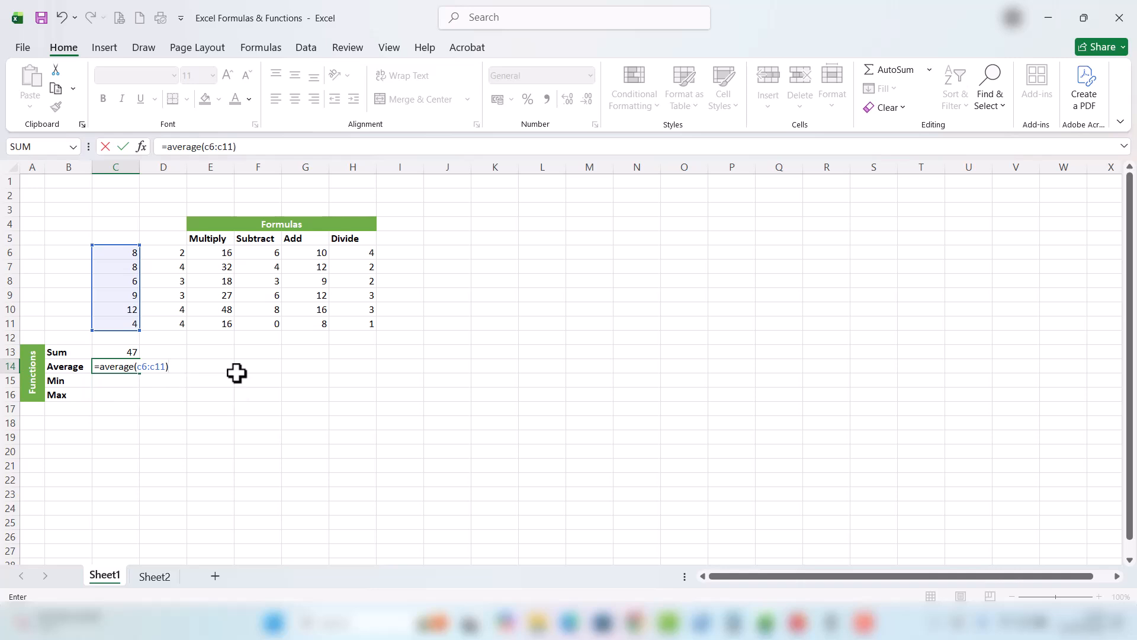
{"action": "key", "text": "Return"}
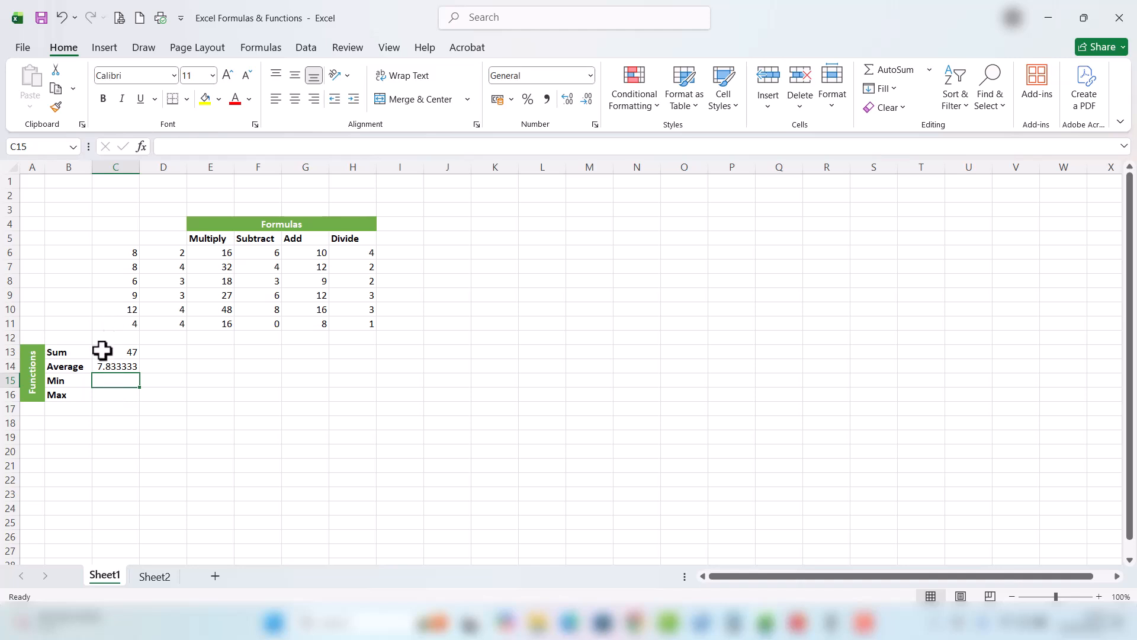
- Enter a MIN function over C6:C11 in cell C15 for the Min row
{"action": "left_click_drag", "start_coordinate": [114, 252], "coordinate": [116, 320]}
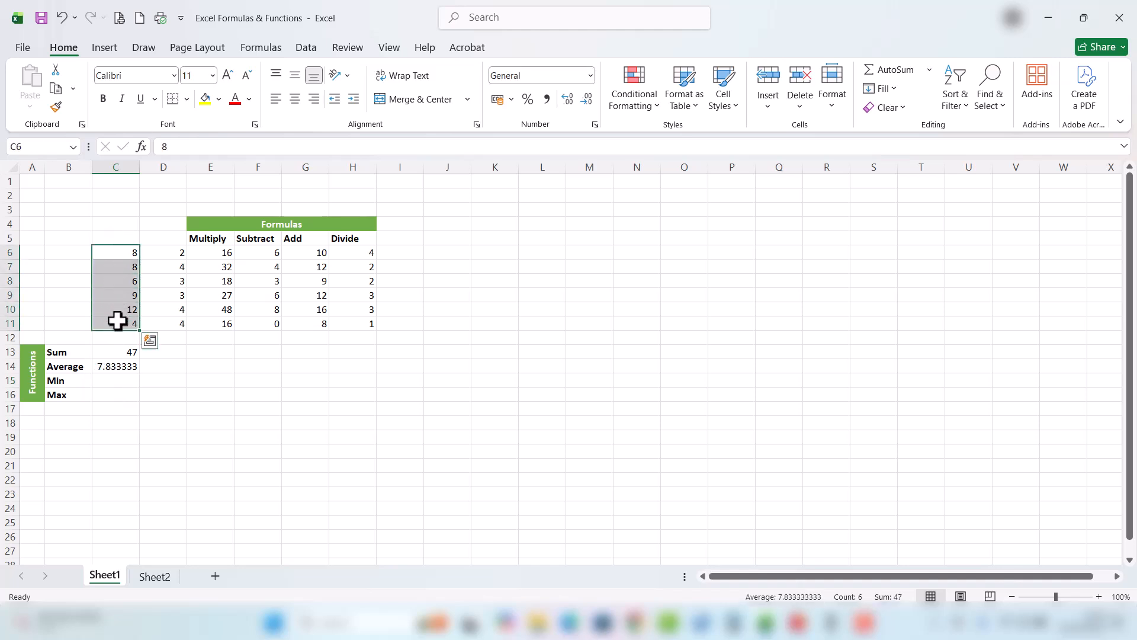
{"action": "left_click", "coordinate": [111, 381]}
{"action": "type", "text": "="}
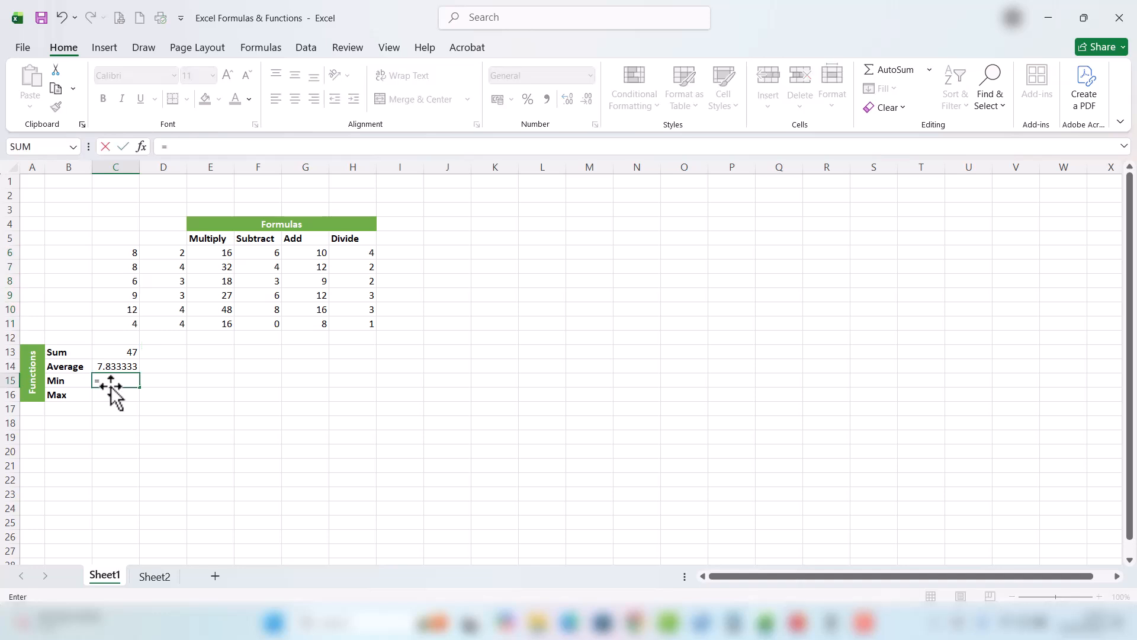
{"action": "type", "text": "min("}
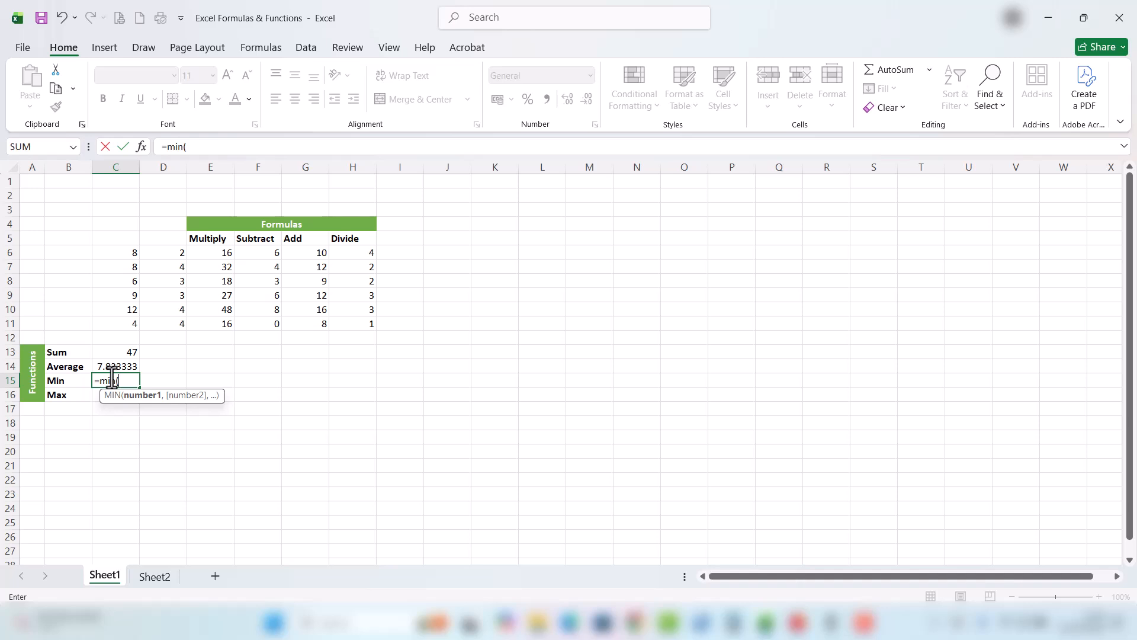
{"action": "left_click", "coordinate": [111, 251]}
{"action": "left_click_drag", "start_coordinate": [111, 251], "coordinate": [111, 324]}
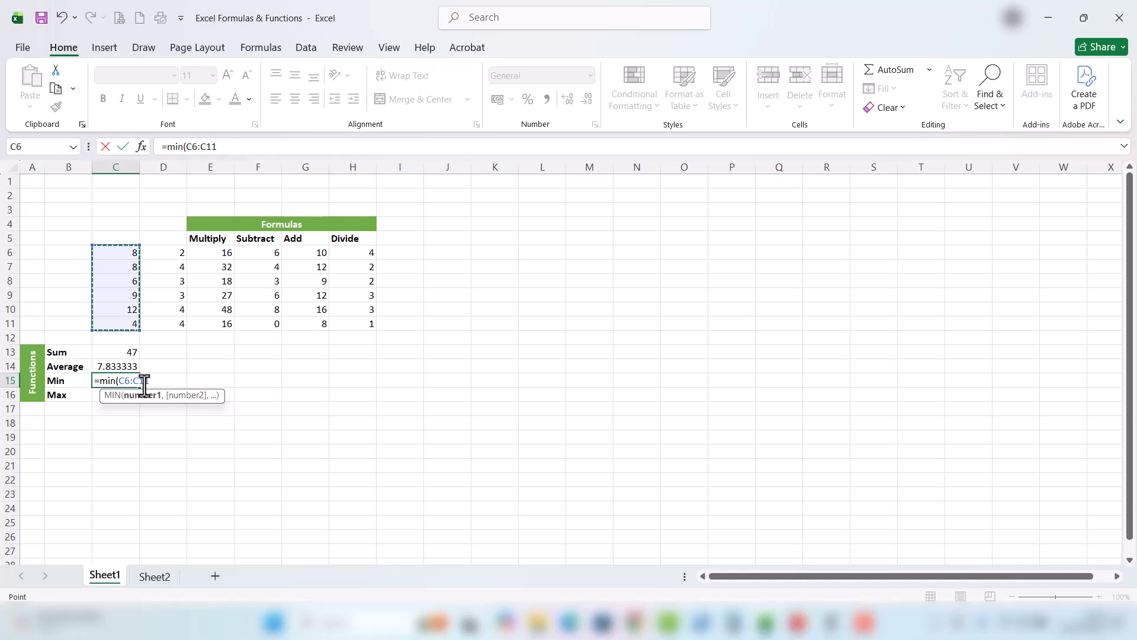
{"action": "key", "text": "Return"}
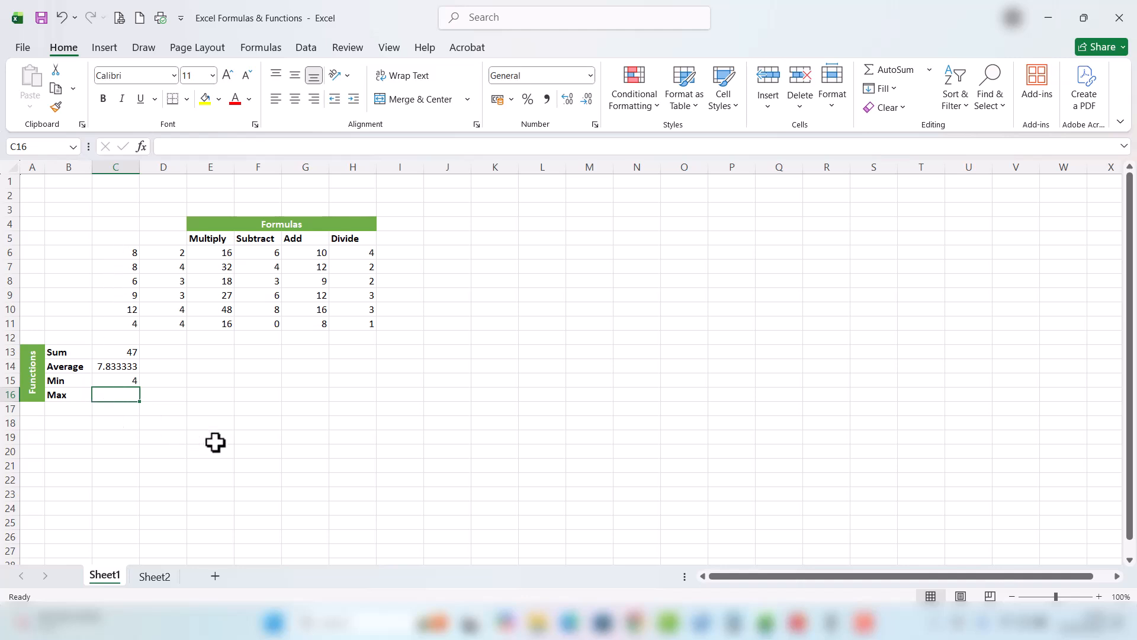
- Enter =MAX(C6:C11) in cell C16 for the Max row, and check it against the numbers in column C
{"action": "type", "text": "="}
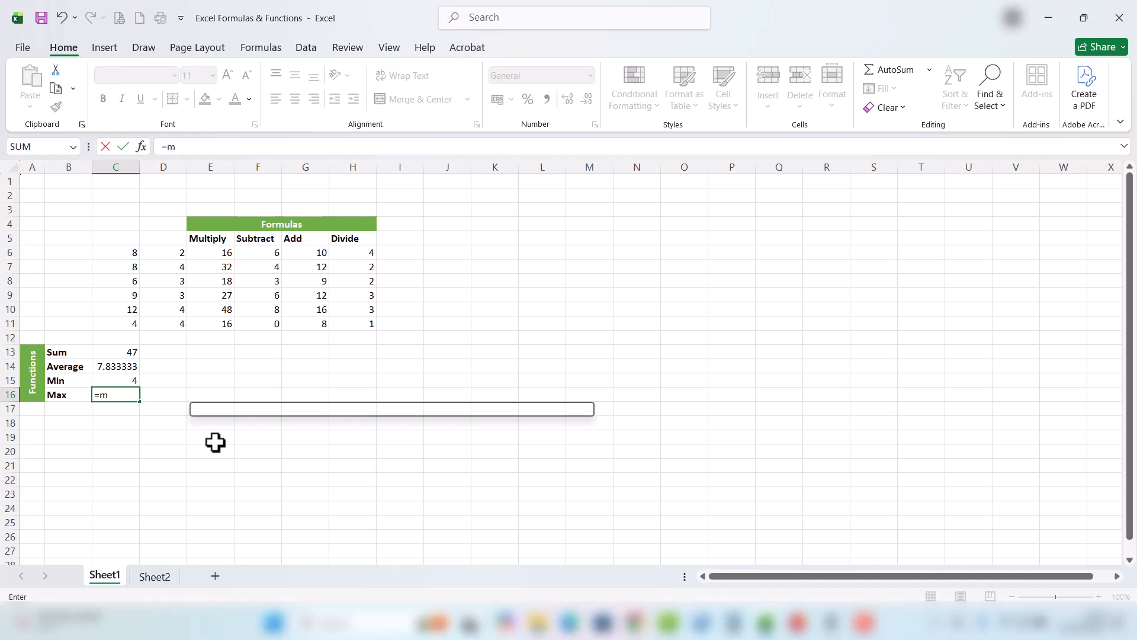
{"action": "type", "text": "max"}
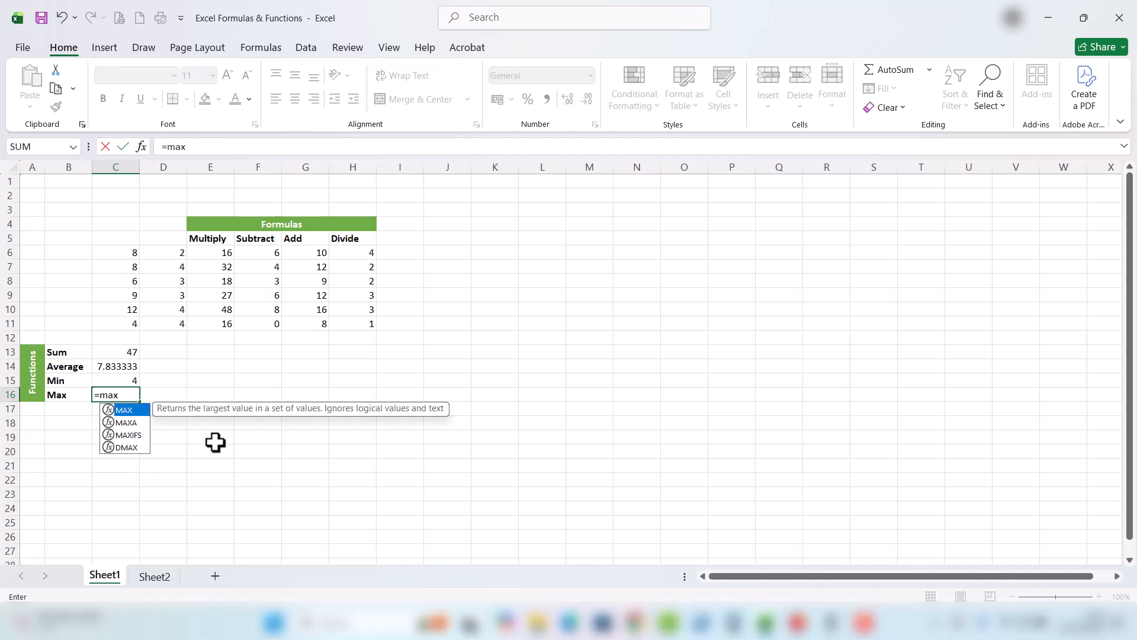
{"action": "type", "text": "("}
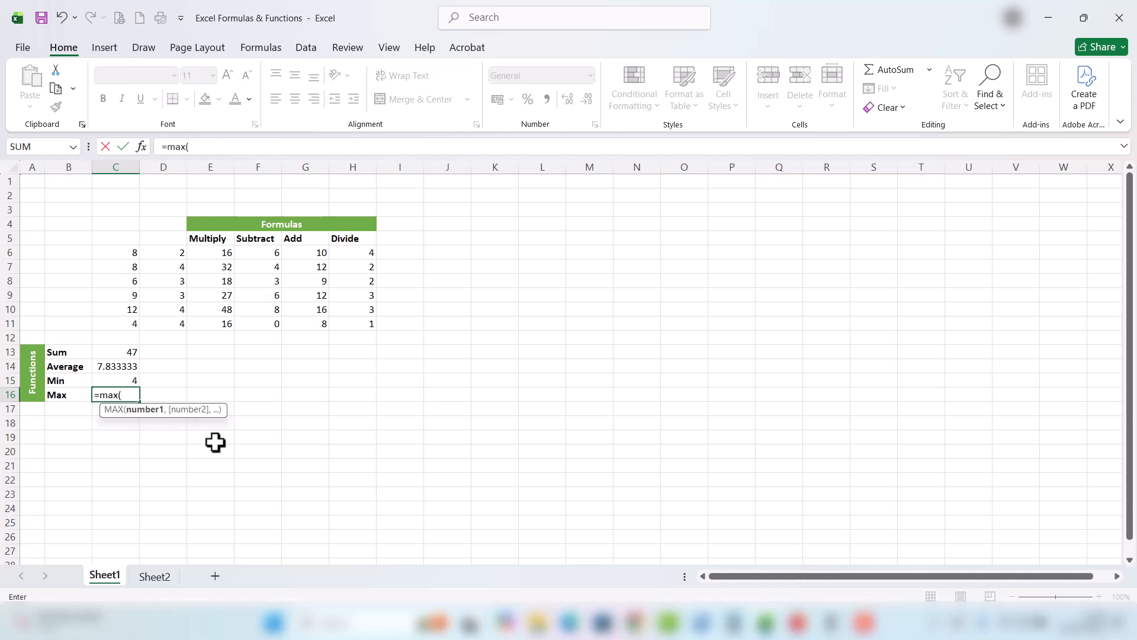
{"action": "left_click", "coordinate": [124, 254]}
{"action": "left_click_drag", "start_coordinate": [124, 253], "coordinate": [119, 322]}
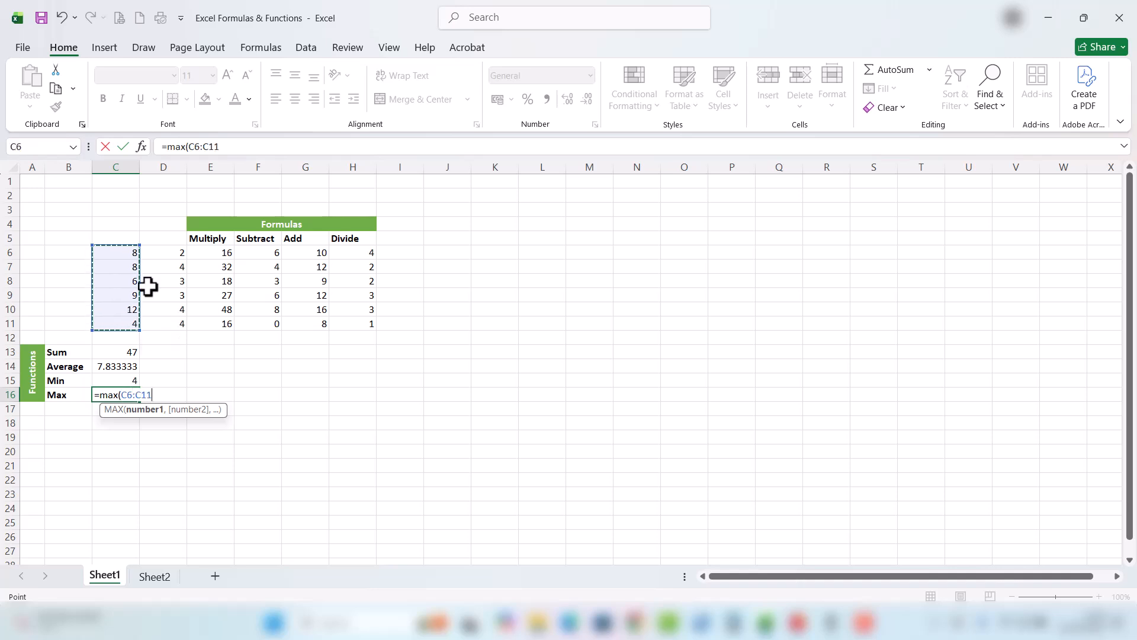
{"action": "type", "text": ")"}
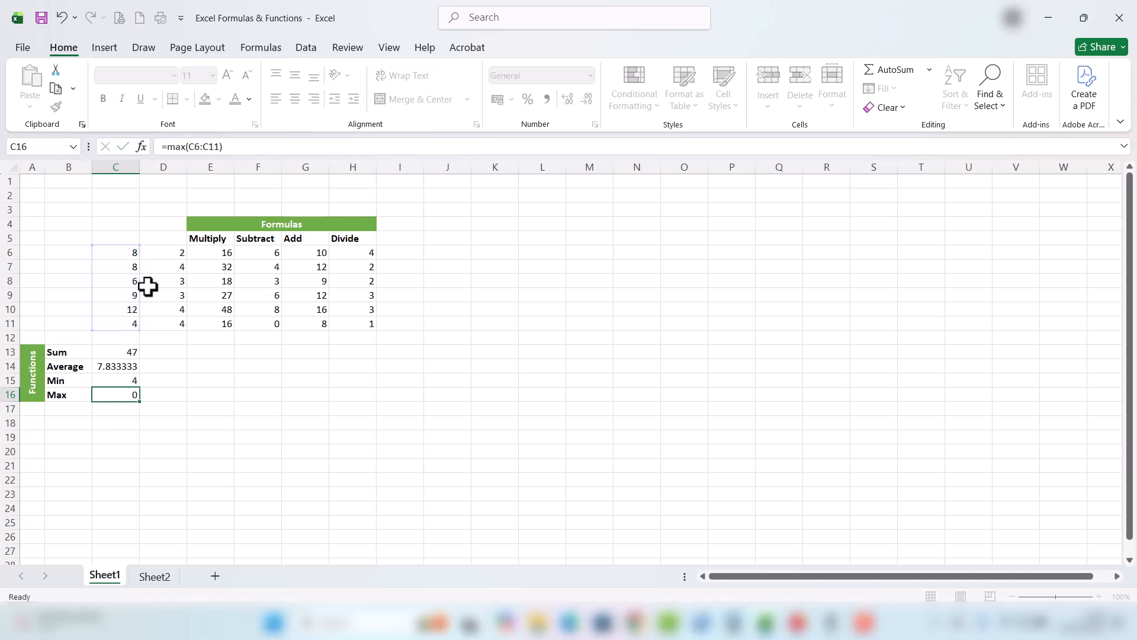
{"action": "key", "text": "Return"}
{"action": "left_click_drag", "start_coordinate": [119, 257], "coordinate": [122, 307]}
{"action": "left_click", "coordinate": [120, 308]}
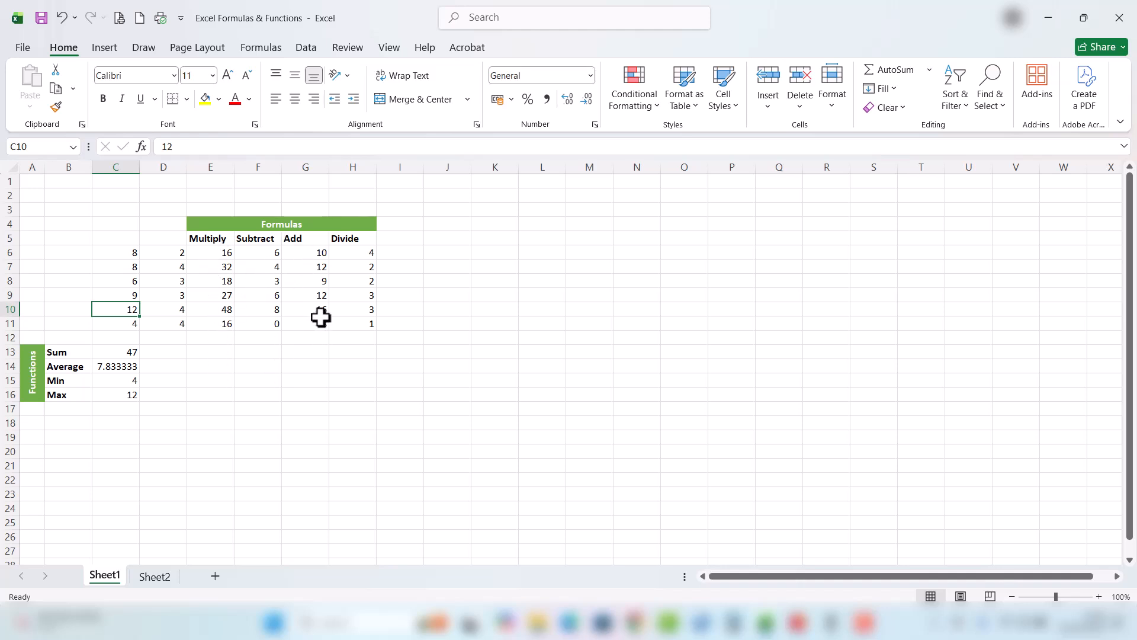
- Fill the Sum formula from C13 across through H13, and review the ranges referenced in D13, E13 and H13
{"action": "left_click", "coordinate": [127, 353]}
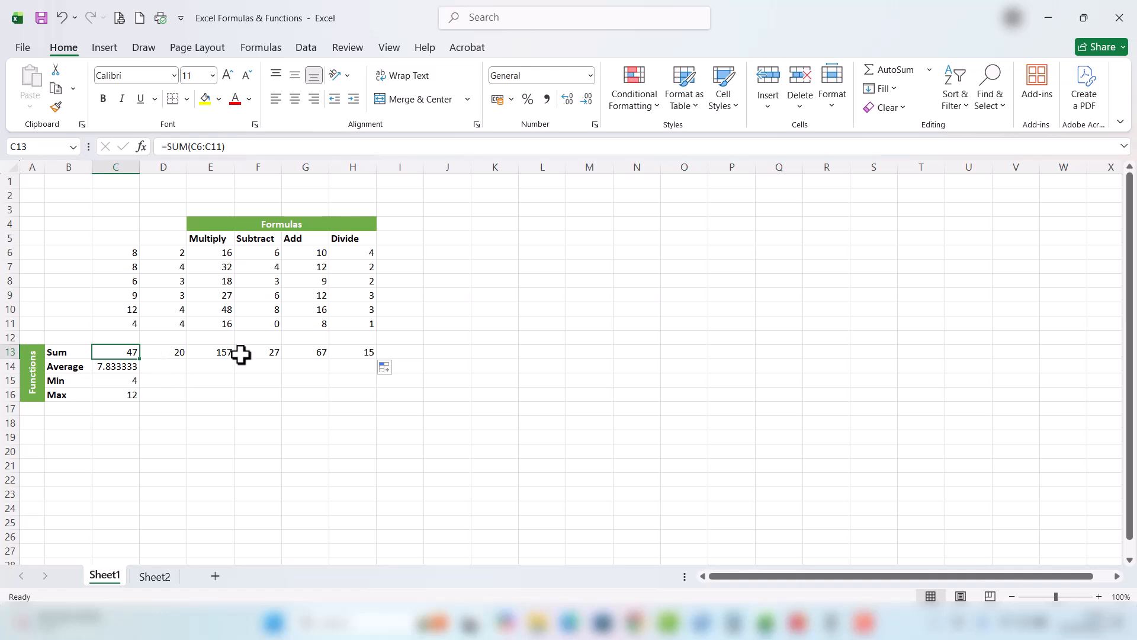
{"action": "left_click", "coordinate": [170, 353]}
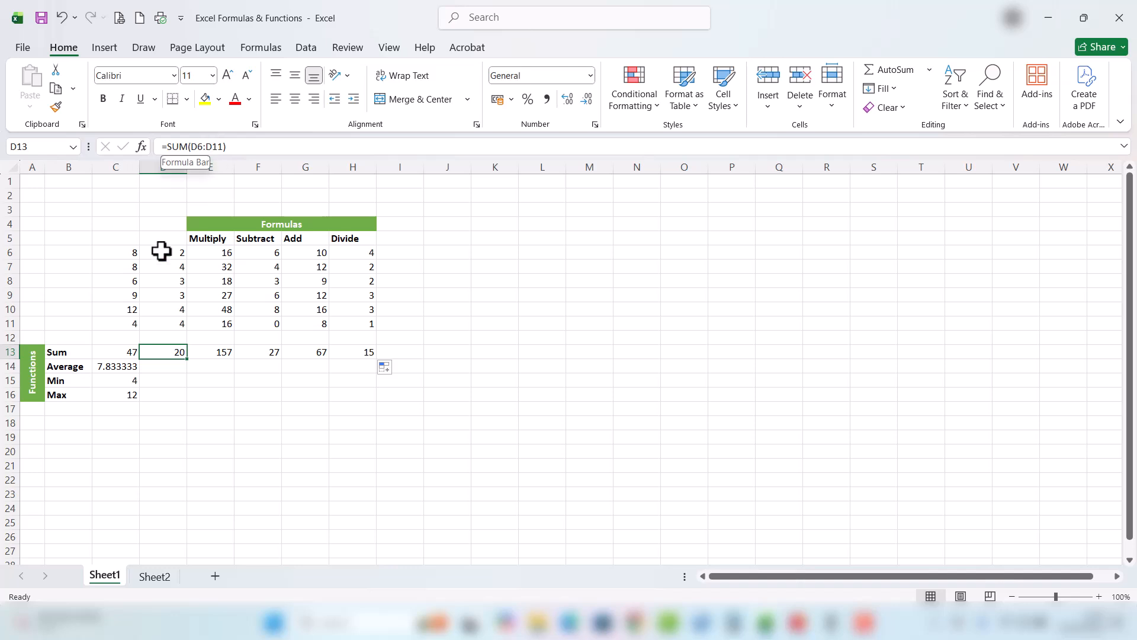
{"action": "key", "text": "Right"}
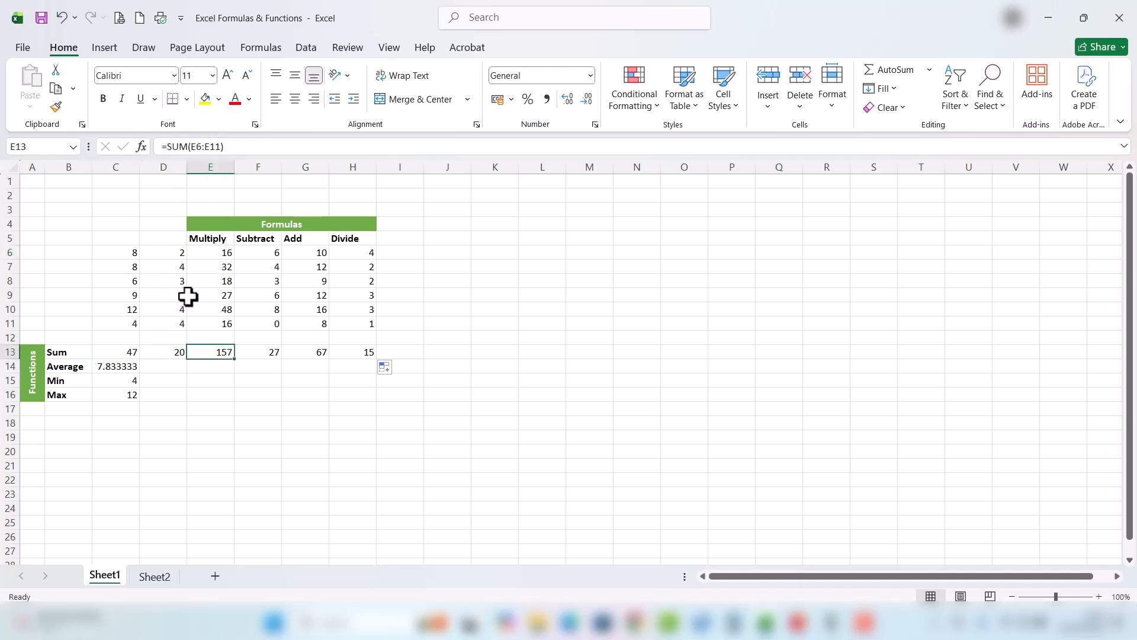
{"action": "left_click", "coordinate": [169, 354]}
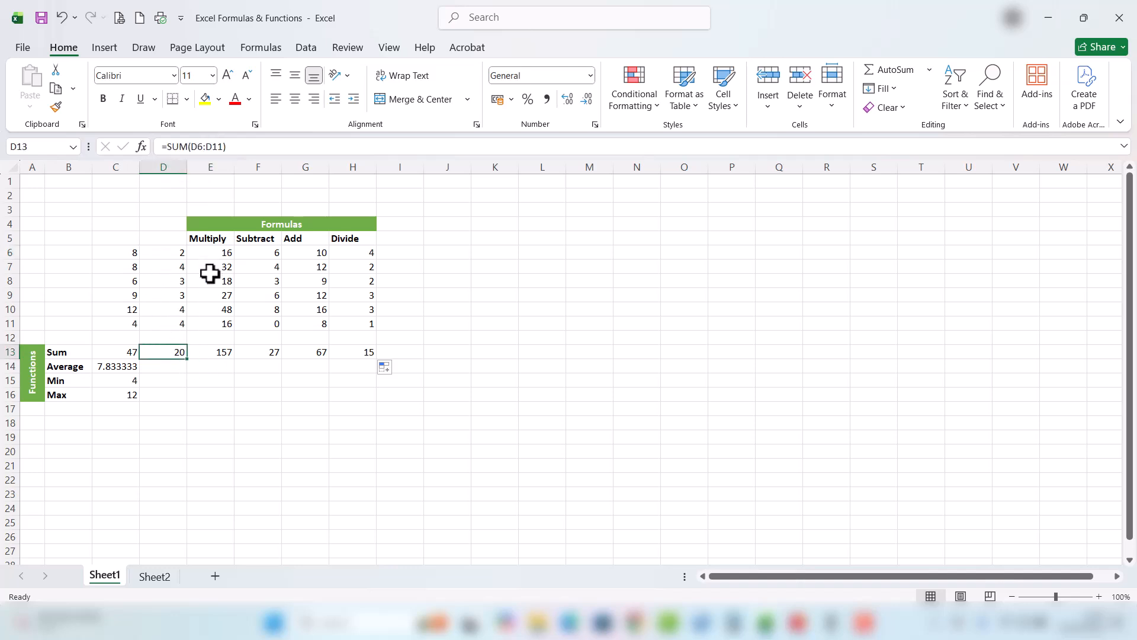
{"action": "left_click", "coordinate": [352, 353]}
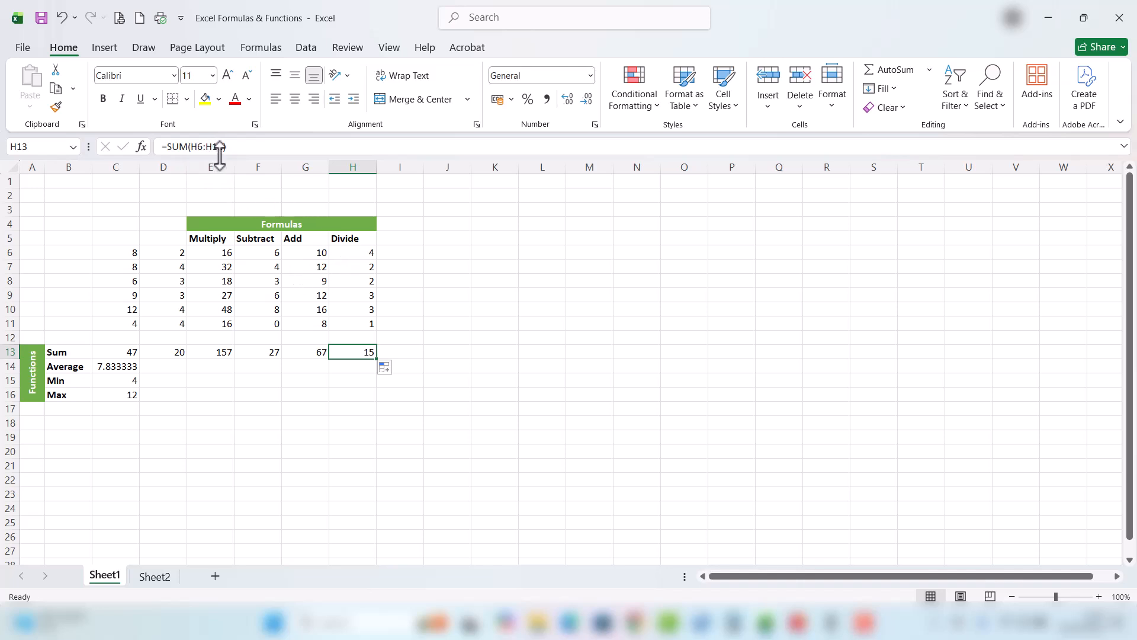
{"action": "left_click", "coordinate": [347, 249]}
{"action": "left_click_drag", "start_coordinate": [347, 251], "coordinate": [350, 320]}
{"action": "left_click", "coordinate": [419, 362]}
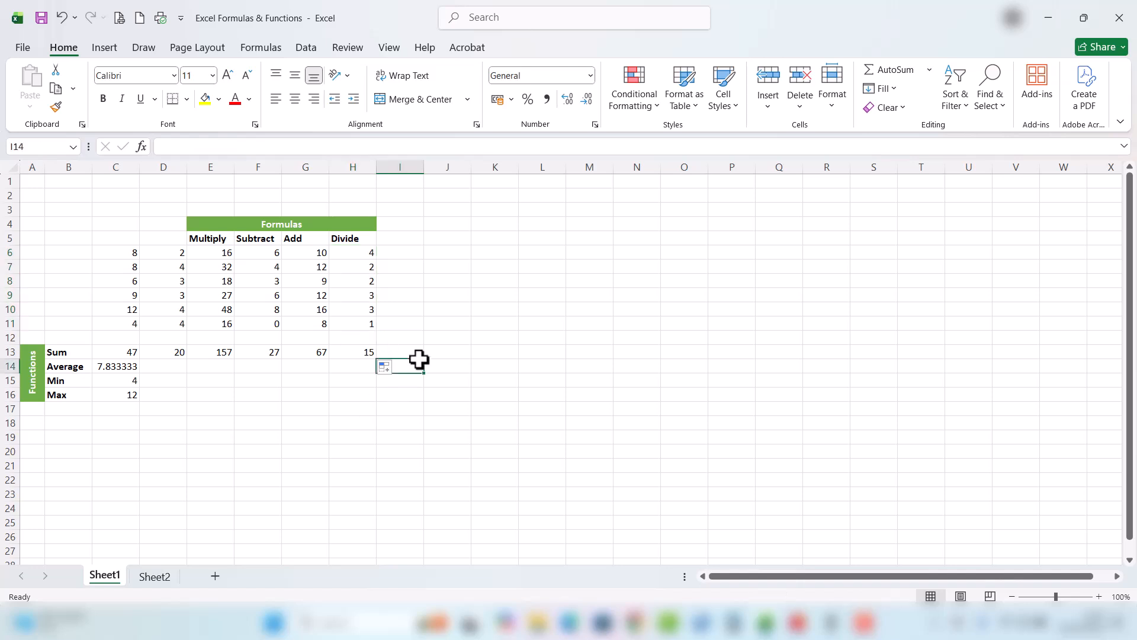
- Fill the Average formula from C14 across through H14
{"action": "left_click", "coordinate": [131, 366]}
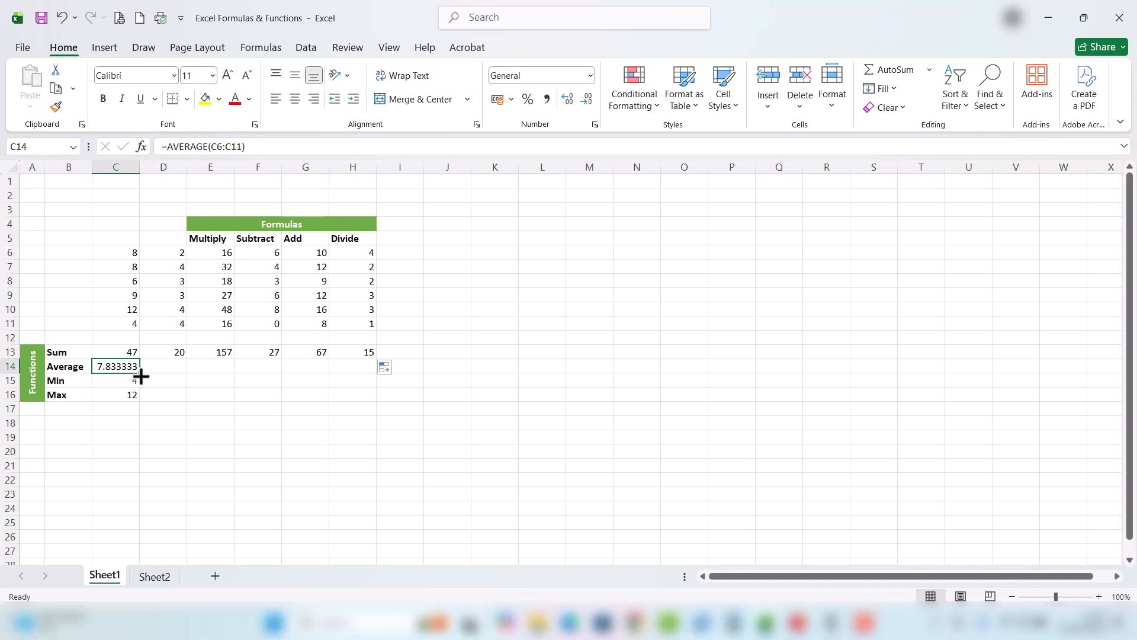
{"action": "left_click_drag", "start_coordinate": [141, 375], "coordinate": [358, 369]}
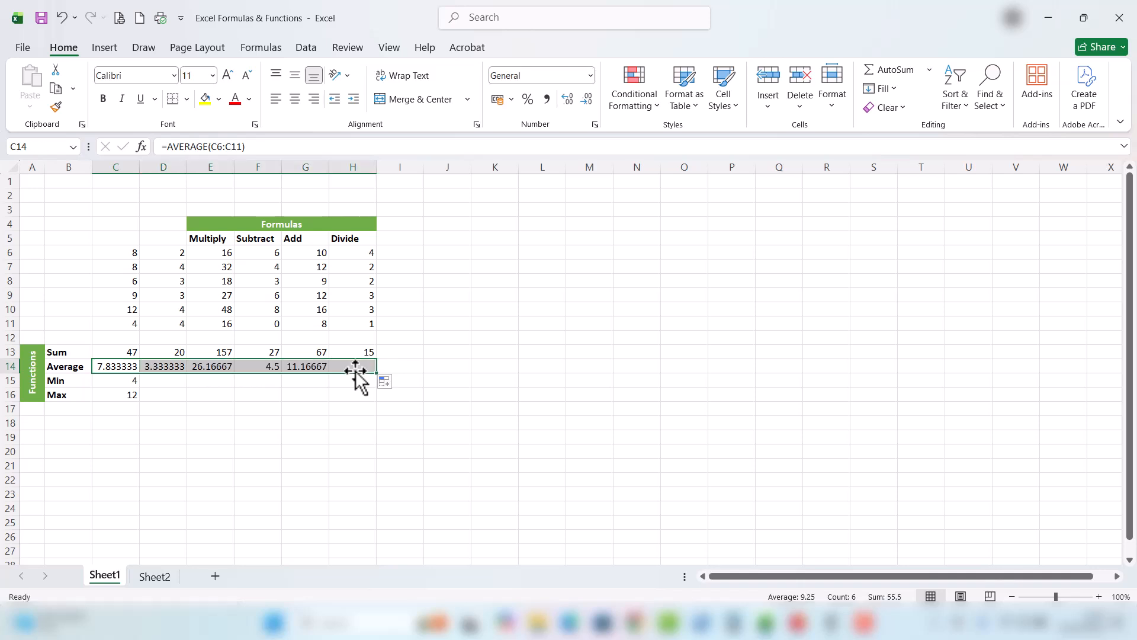
- Fill the Min formula from C15 across through H15 and the Max formula from C16 across through H16
{"action": "left_click", "coordinate": [119, 366]}
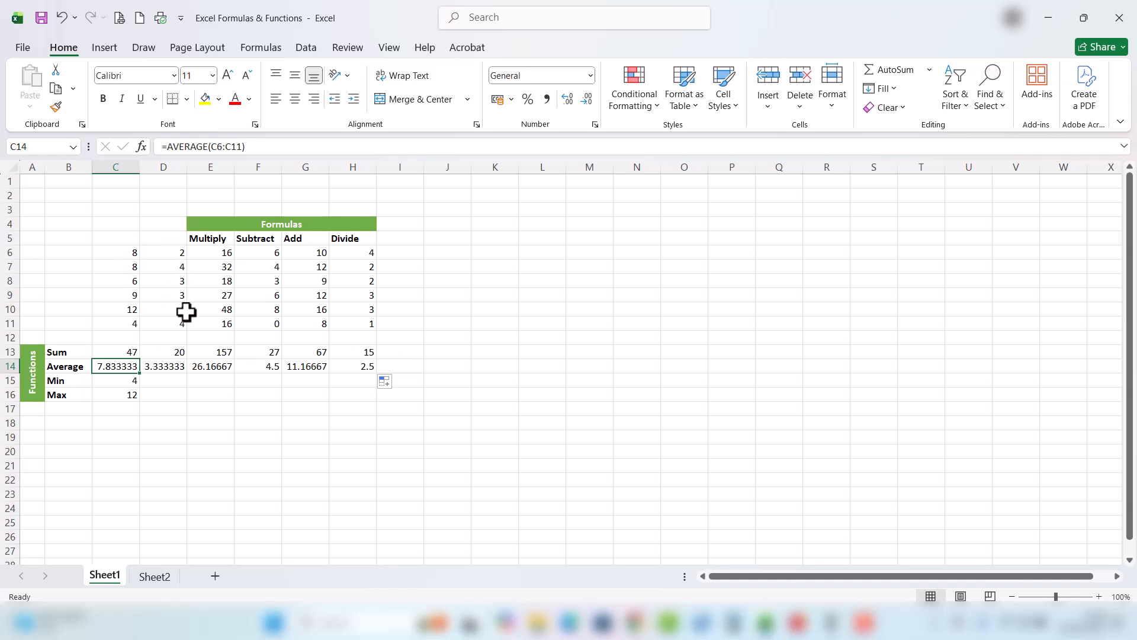
{"action": "left_click", "coordinate": [110, 379]}
{"action": "left_click_drag", "start_coordinate": [142, 389], "coordinate": [365, 385]}
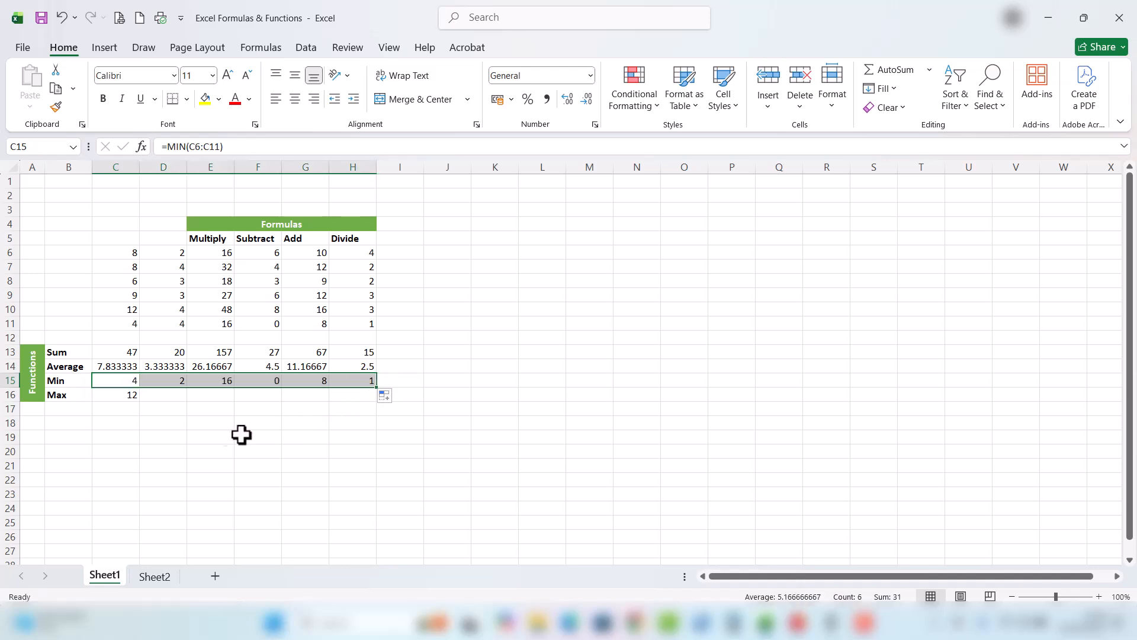
{"action": "left_click", "coordinate": [115, 395]}
{"action": "left_click_drag", "start_coordinate": [140, 403], "coordinate": [368, 396]}
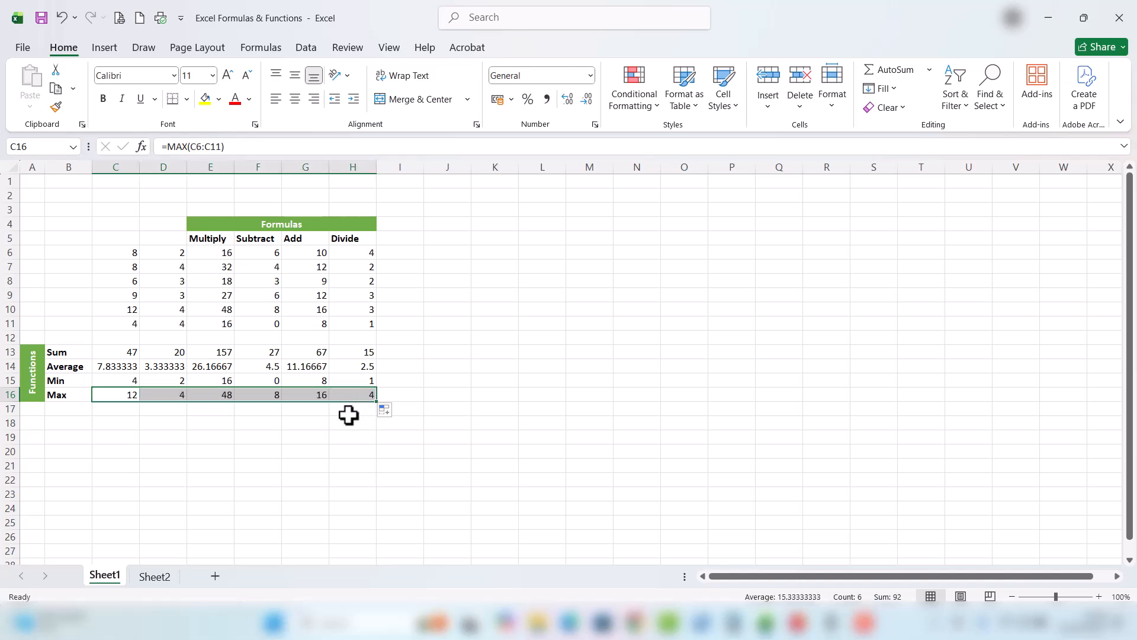
- Check the Max formulas in H16 and G16 against the Divide values in H6:H11 and the Add values in G6:G11
{"action": "left_click", "coordinate": [360, 393]}
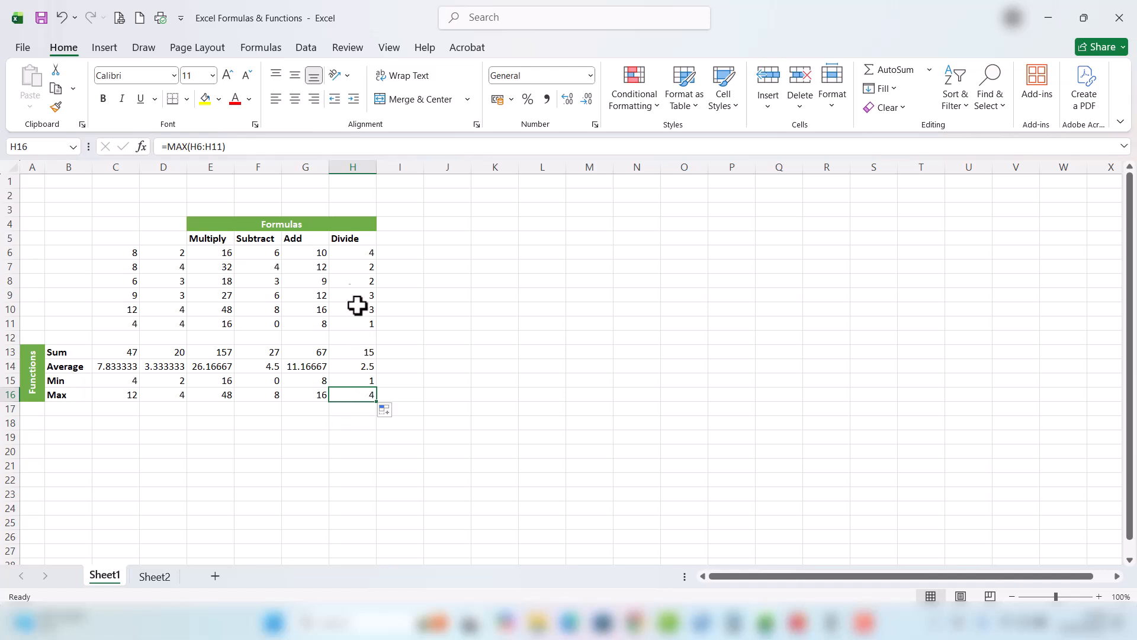
{"action": "left_click", "coordinate": [345, 254]}
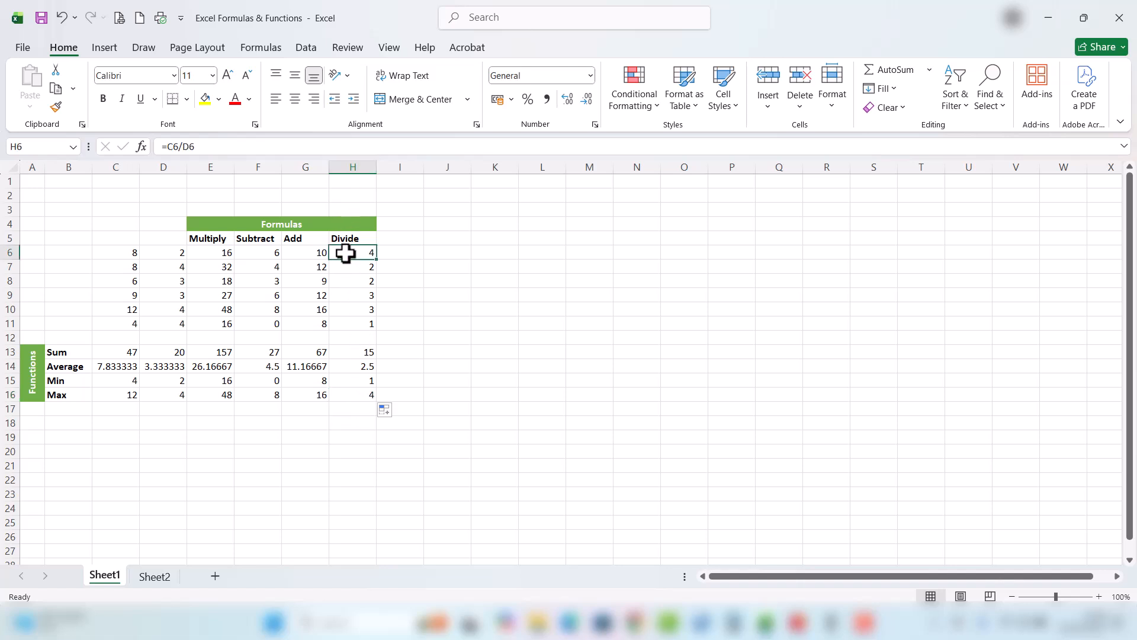
{"action": "left_click_drag", "start_coordinate": [345, 254], "coordinate": [347, 279]}
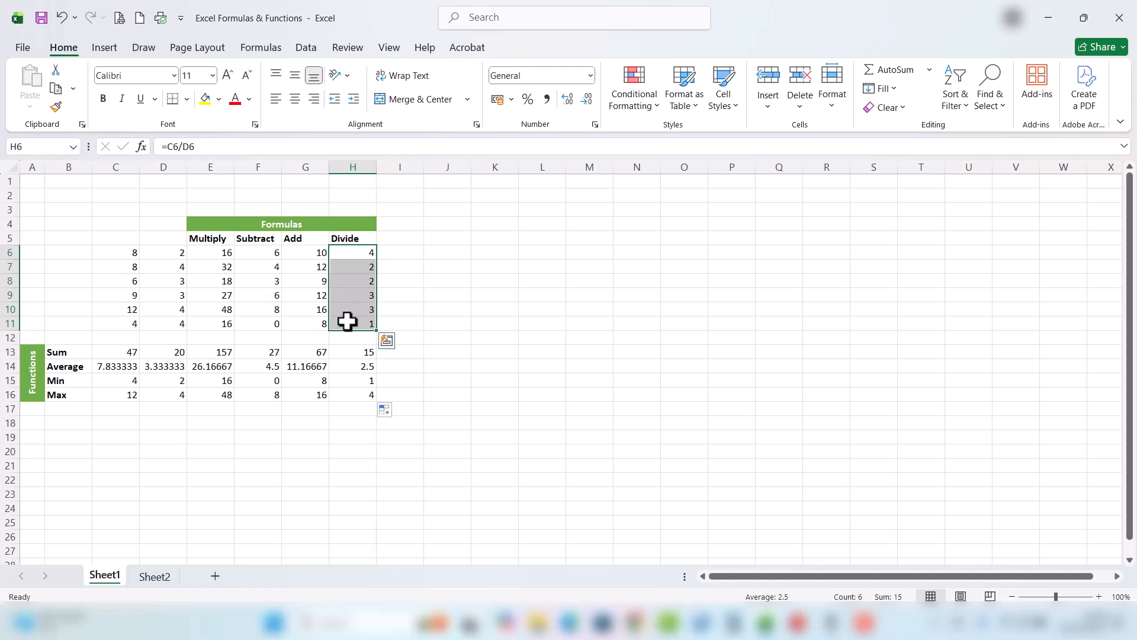
{"action": "left_click_drag", "start_coordinate": [306, 252], "coordinate": [305, 323]}
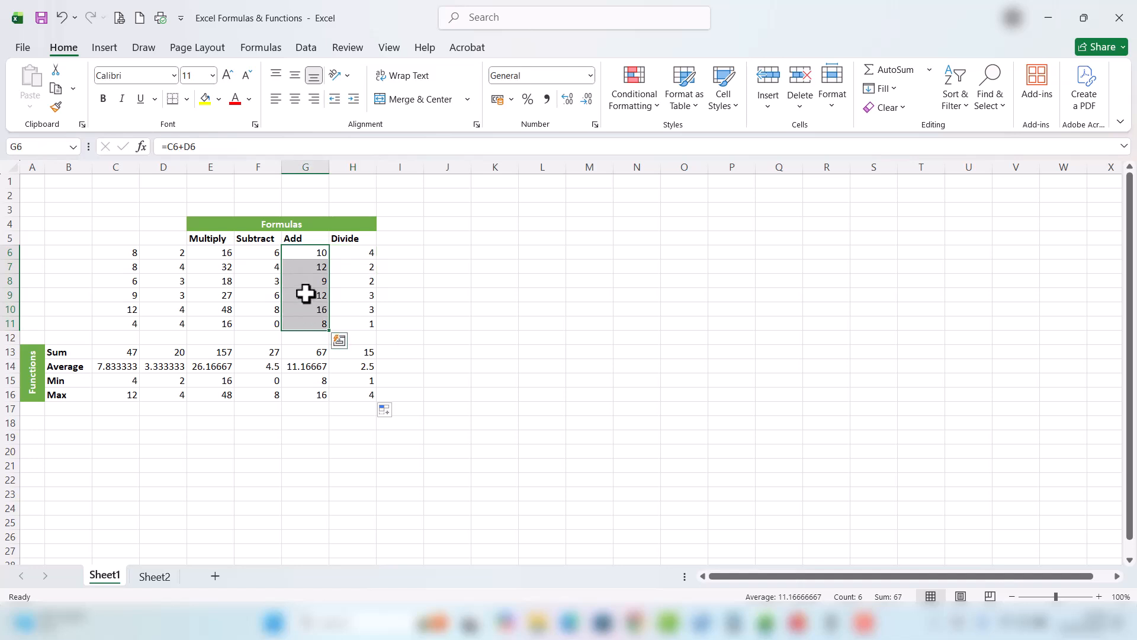
{"action": "left_click", "coordinate": [300, 410]}
{"action": "left_click", "coordinate": [302, 256]}
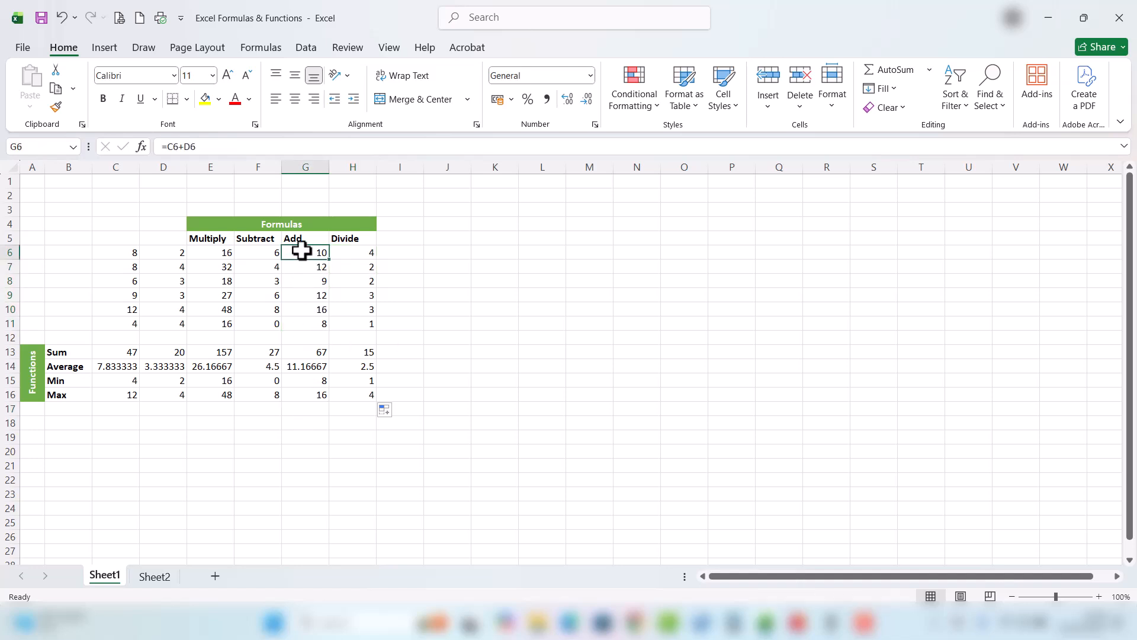
{"action": "left_click_drag", "start_coordinate": [300, 255], "coordinate": [299, 325]}
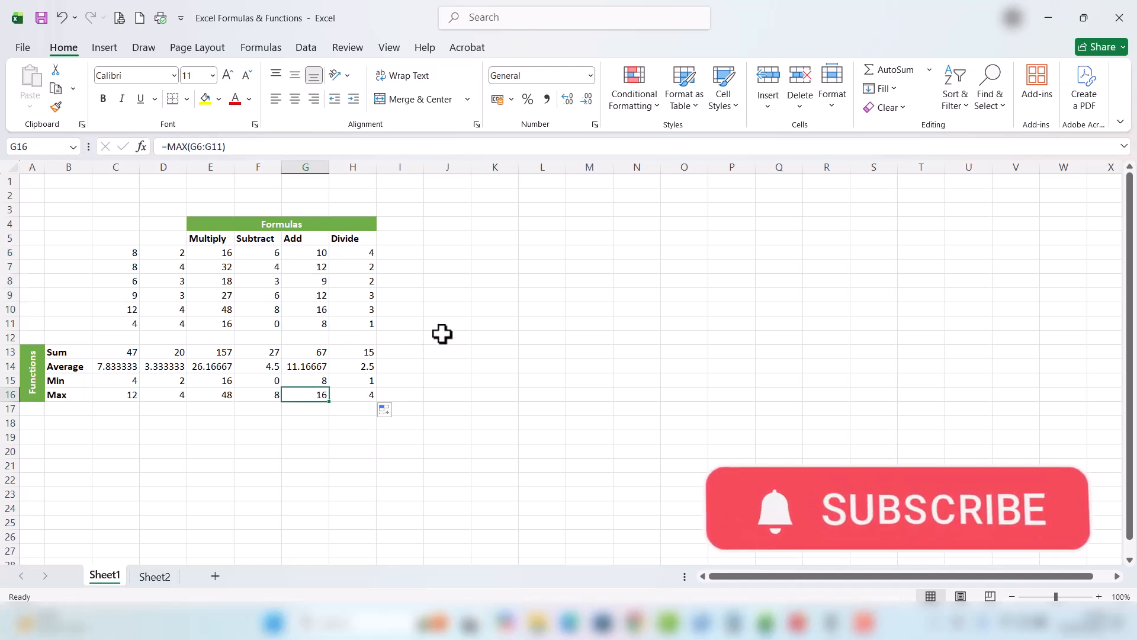